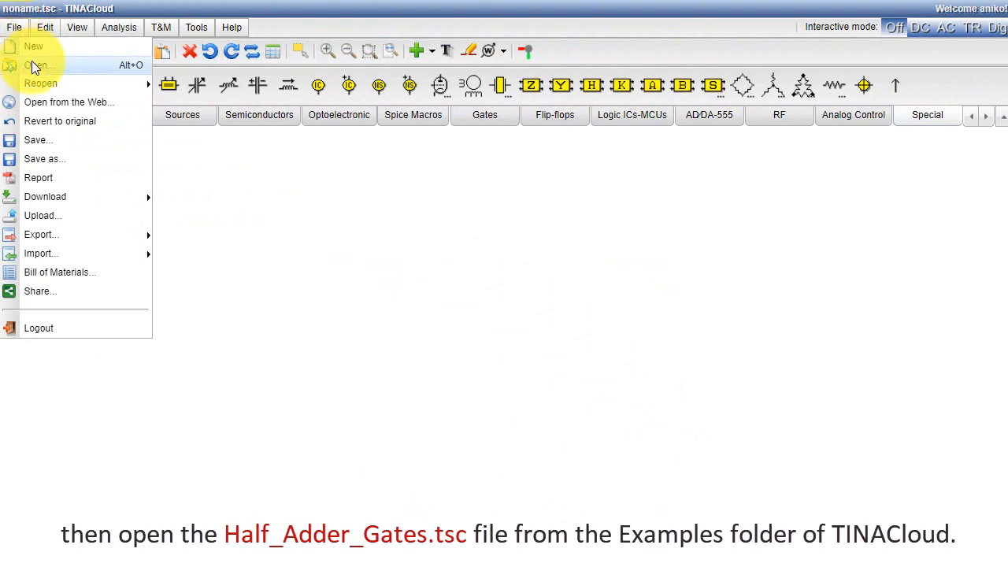
Open the Half_Adder_Gates.tsc circuit from the TINA Examples folder
click(36, 65)
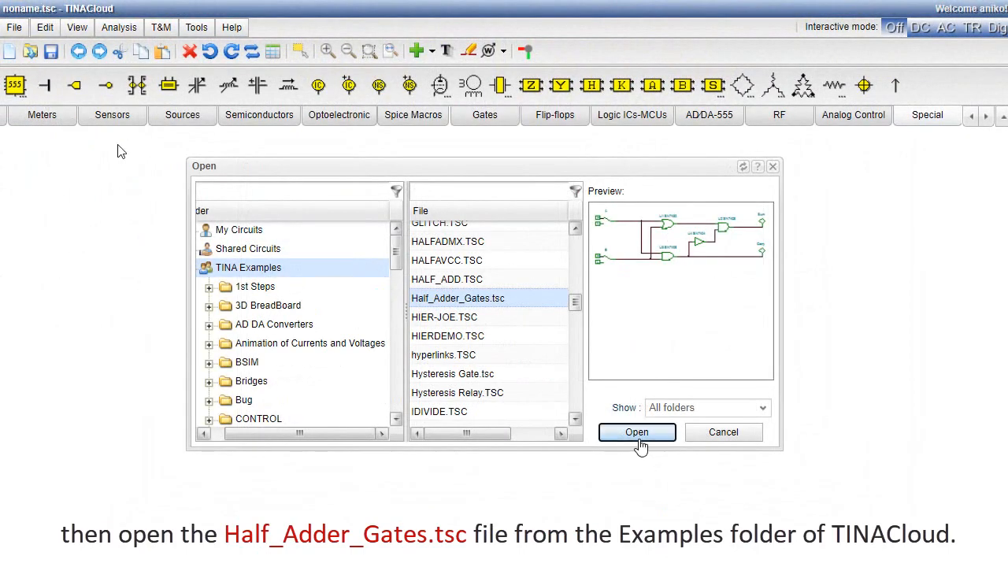
click(637, 432)
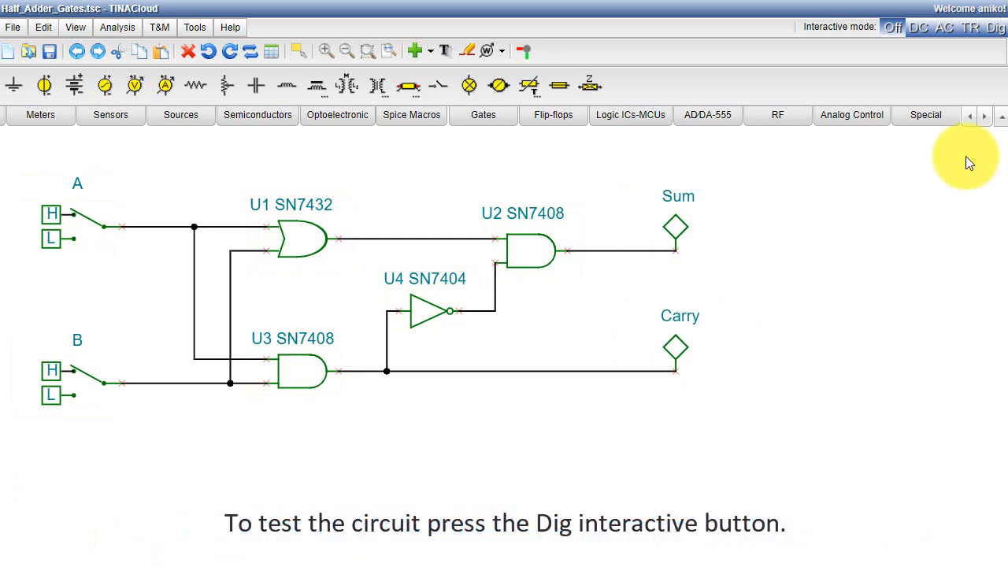
Run the digital interactive simulation and toggle switches A and B through all low and high input combinations
click(995, 33)
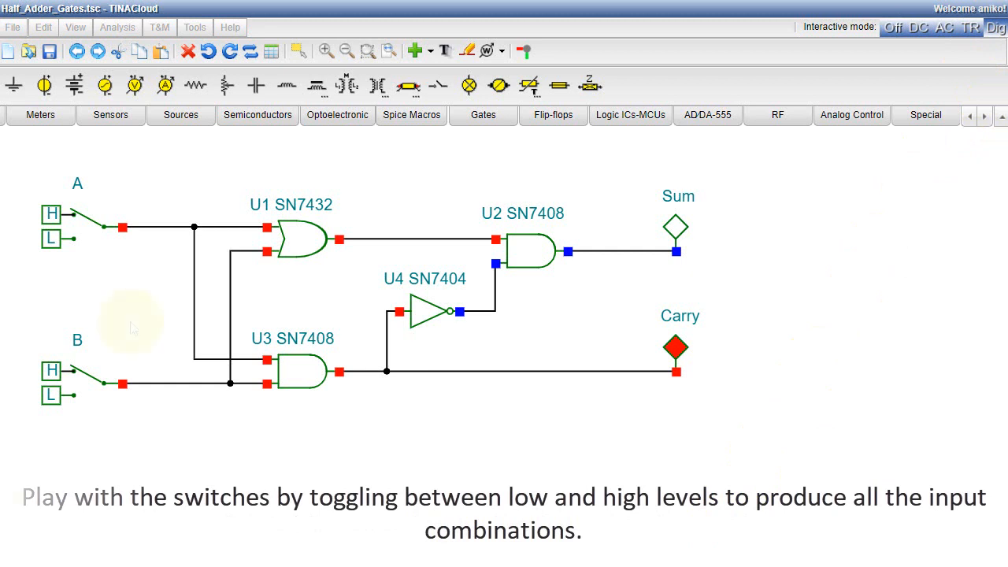
click(106, 233)
click(105, 386)
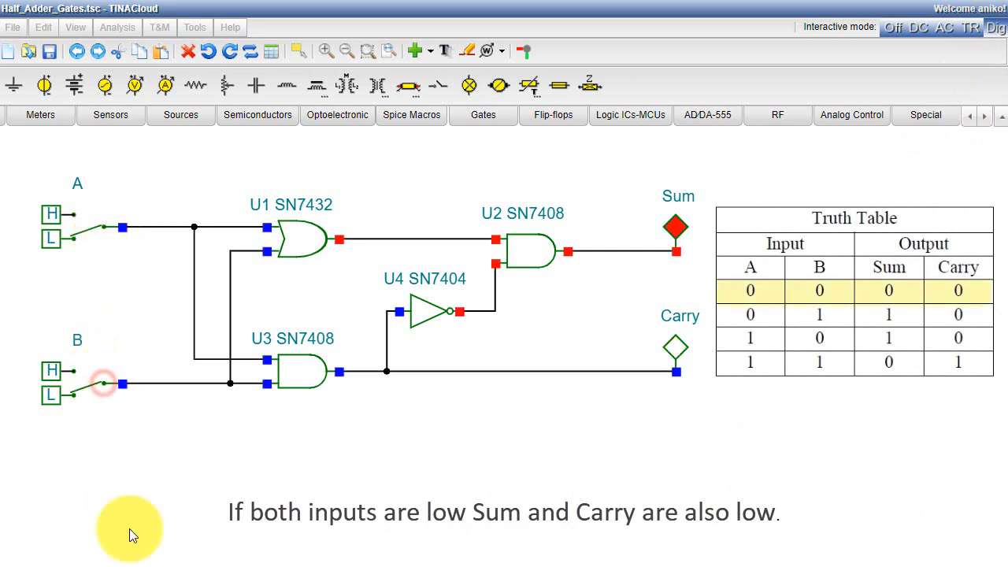
click(107, 230)
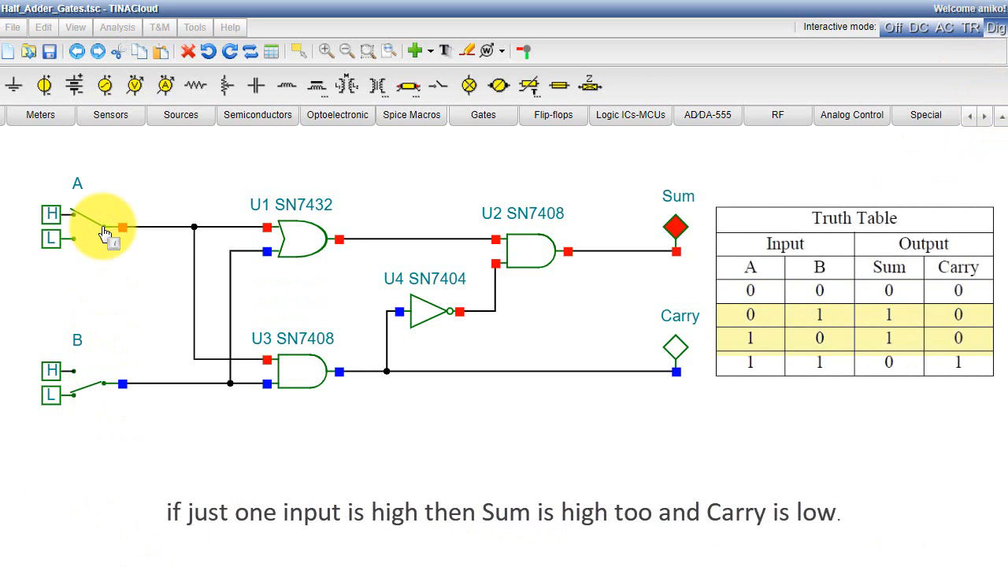
click(106, 231)
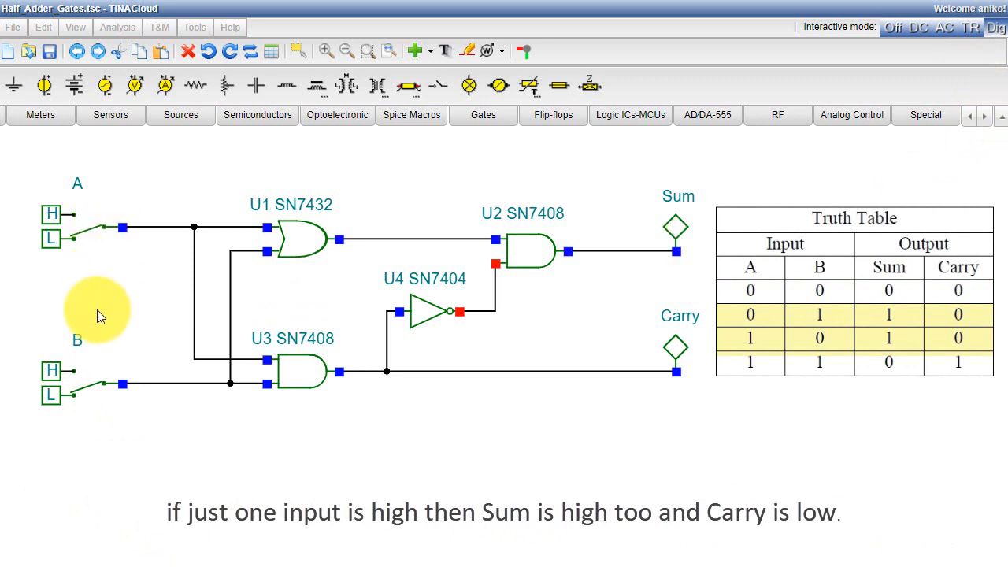
click(105, 386)
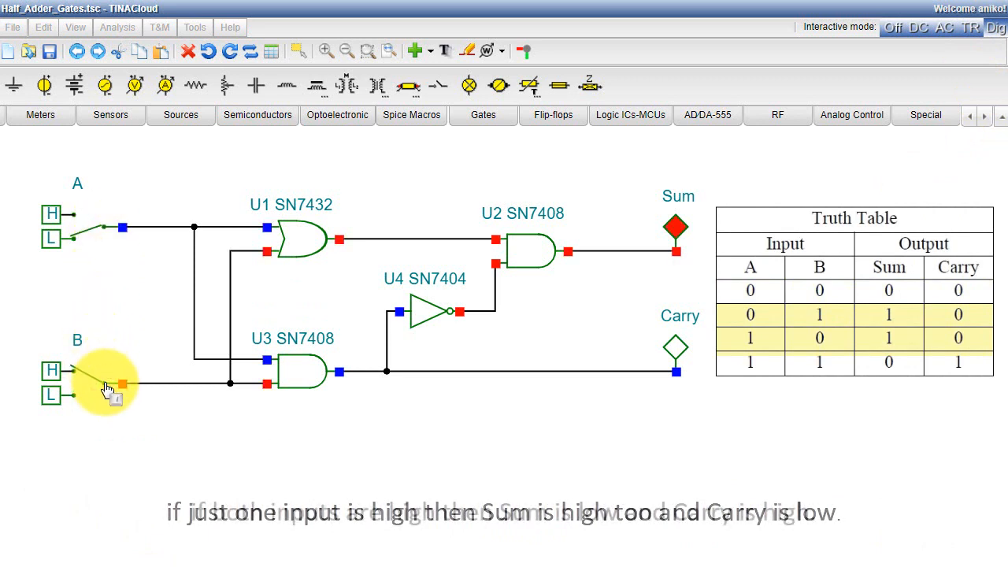
click(104, 234)
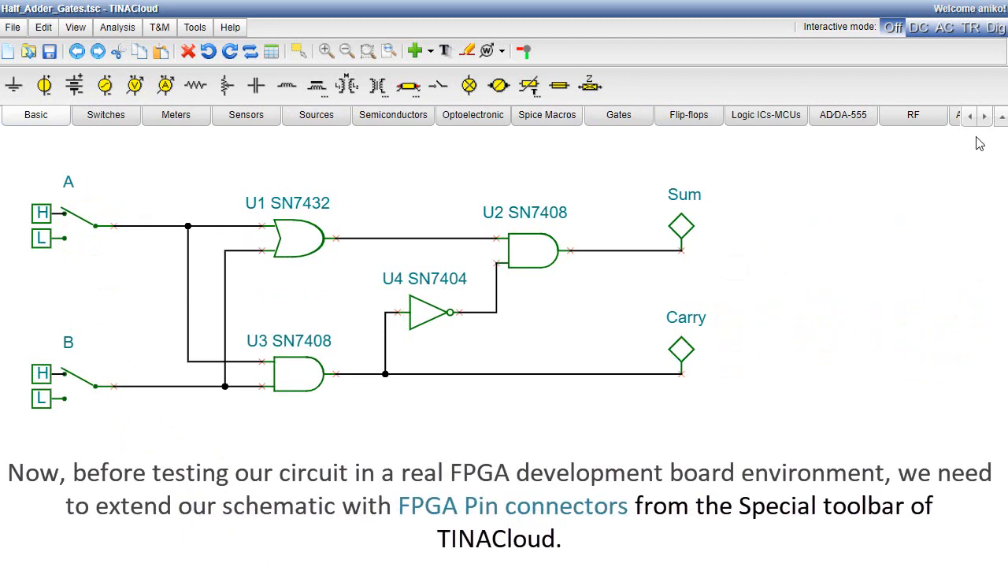
Place an FPGA pin from the Special components on the wire at switch A's output
click(985, 117)
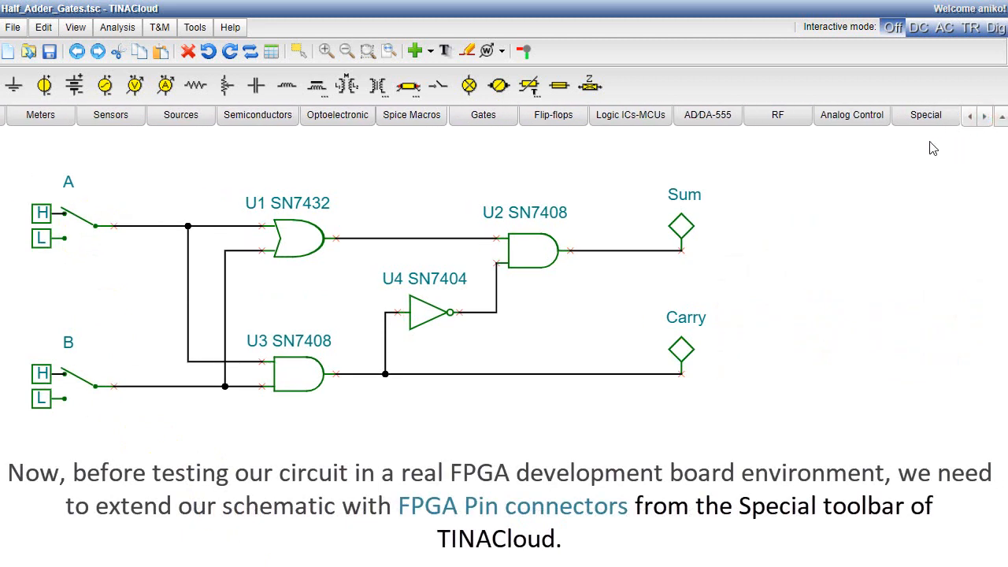
click(925, 125)
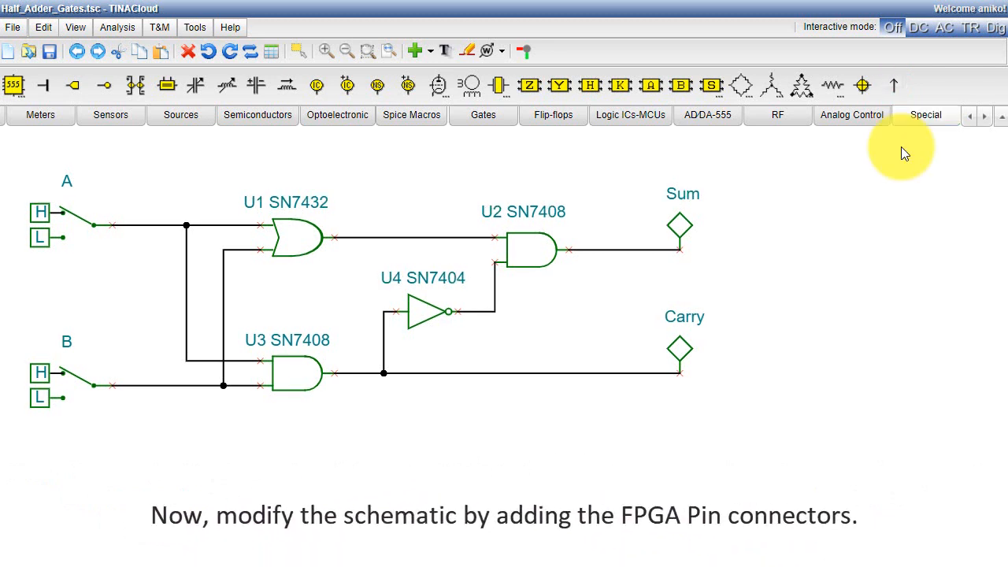
click(894, 88)
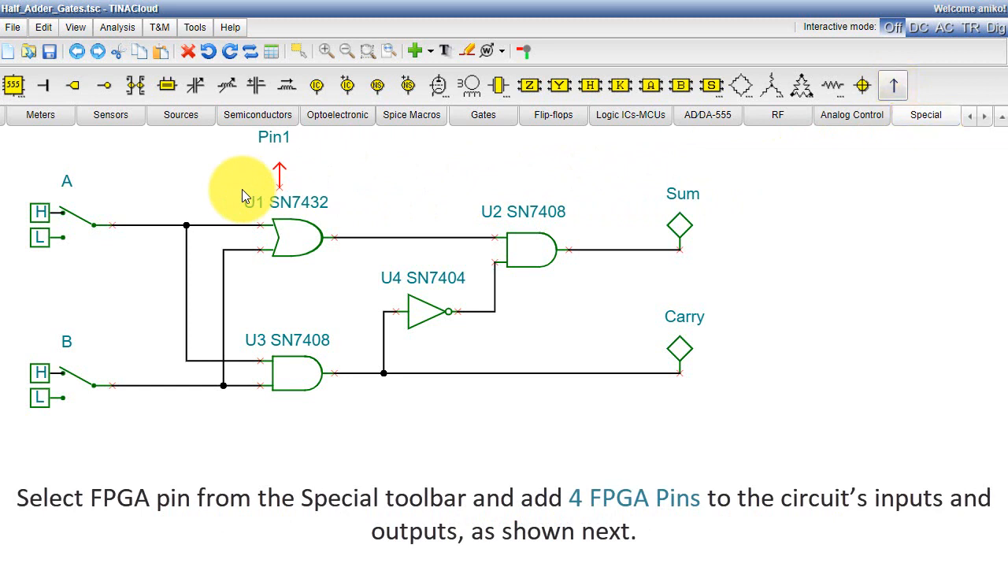
click(113, 224)
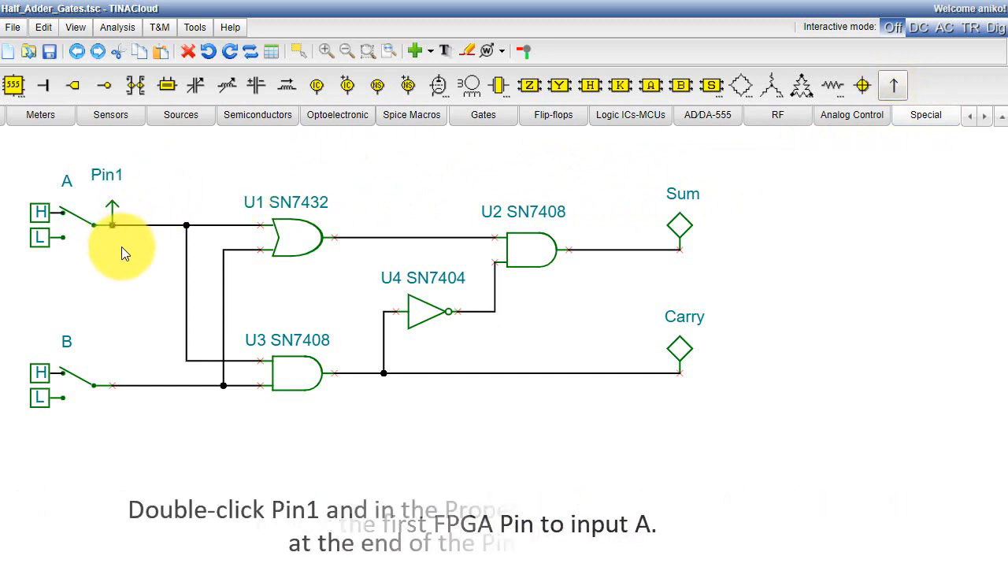
Assign input A's FPGA pin to switch sw<0> of the Digilent Basys 3 Artix-7 FPGA Trainer Board
double_click(113, 224)
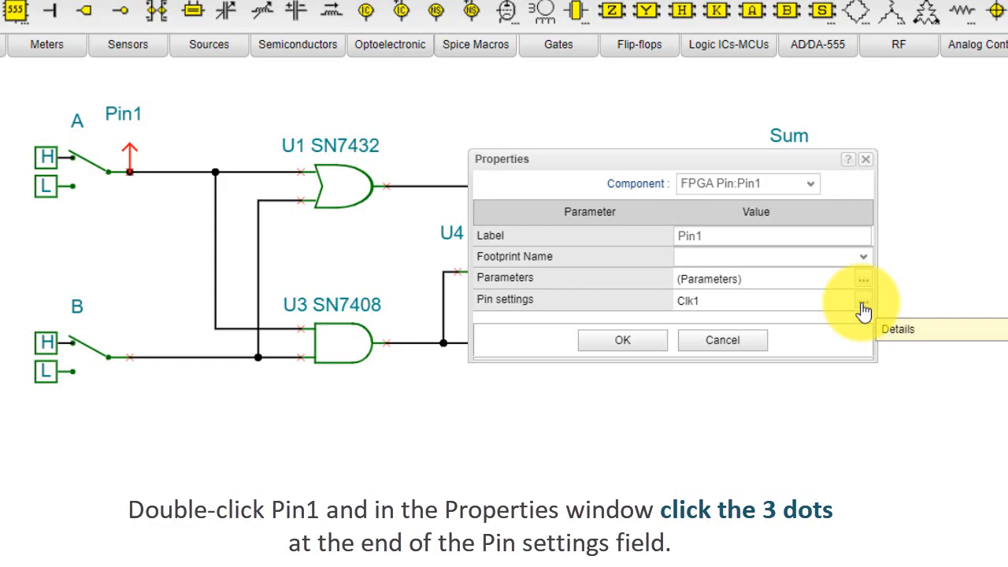
click(863, 307)
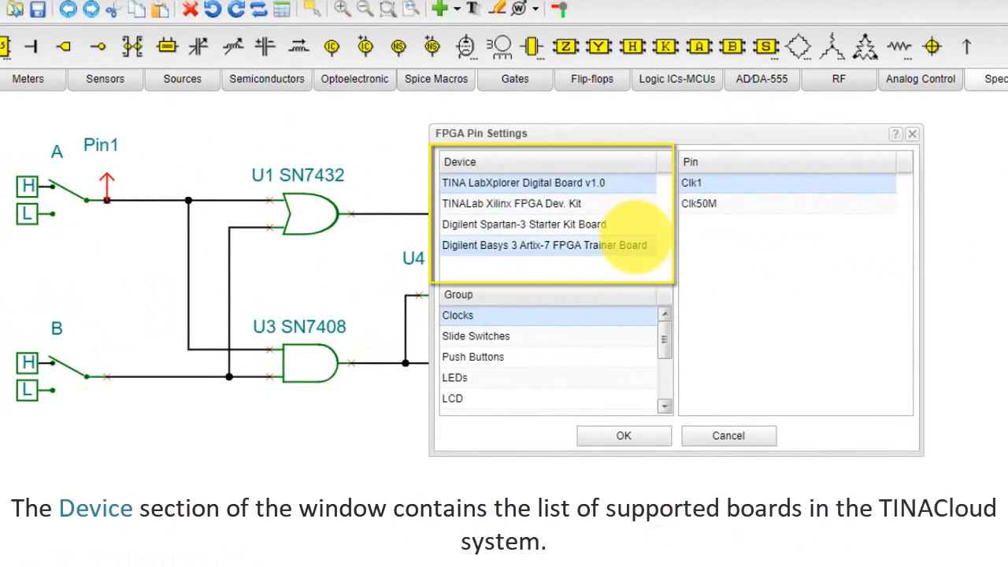
click(634, 245)
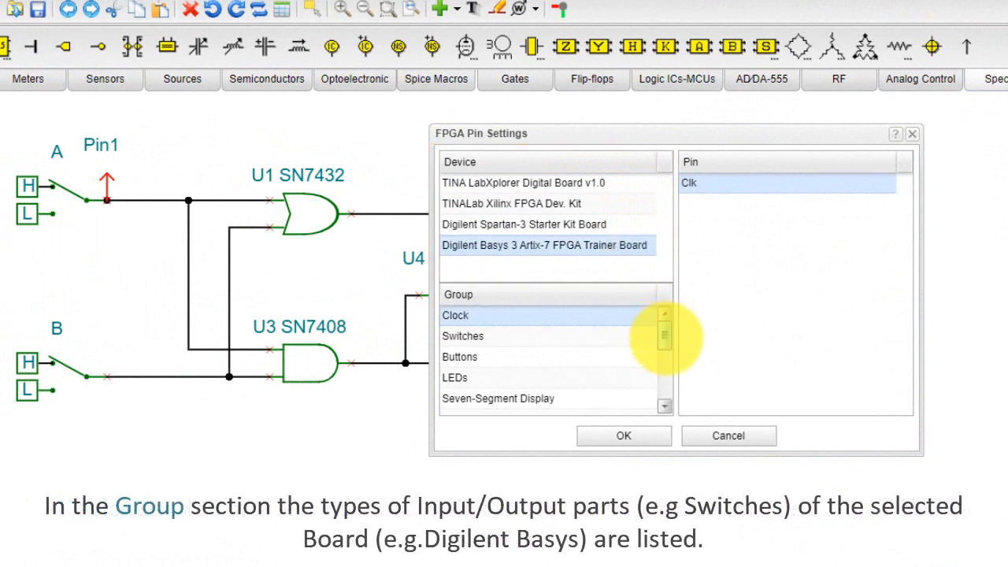
mouse_move(664, 336)
mouse_down()
mouse_move(663, 384)
mouse_move(663, 336)
mouse_up()
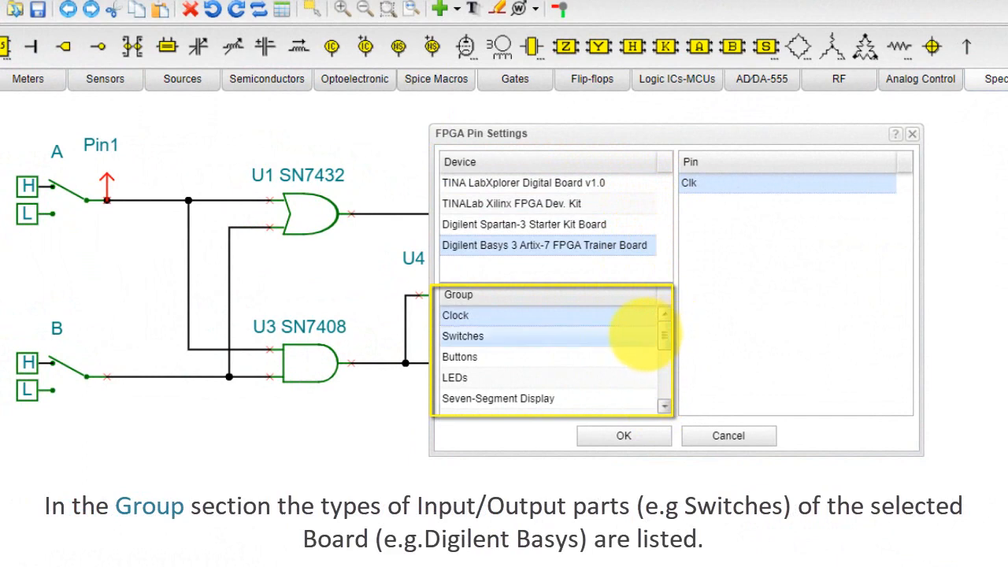
click(500, 336)
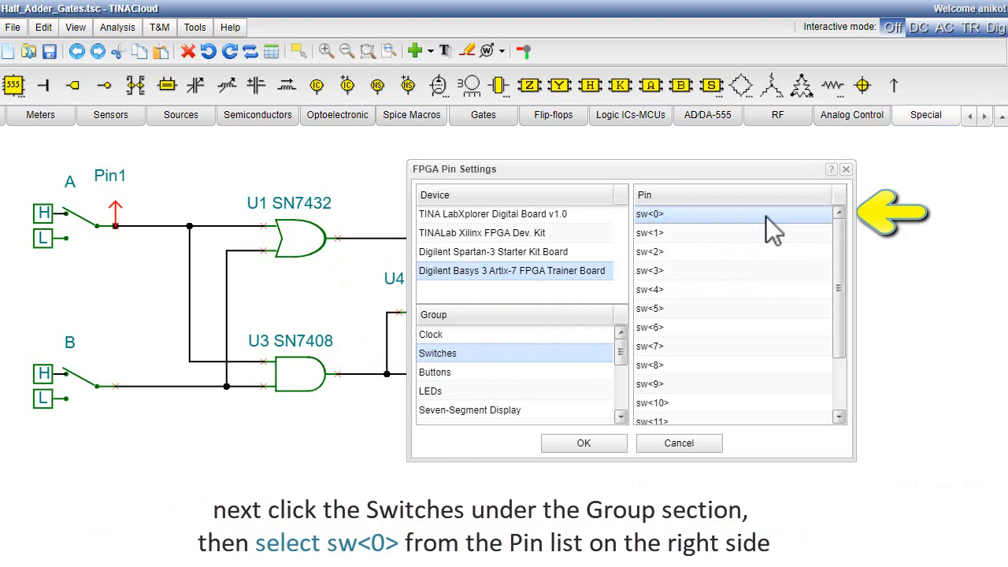
click(584, 443)
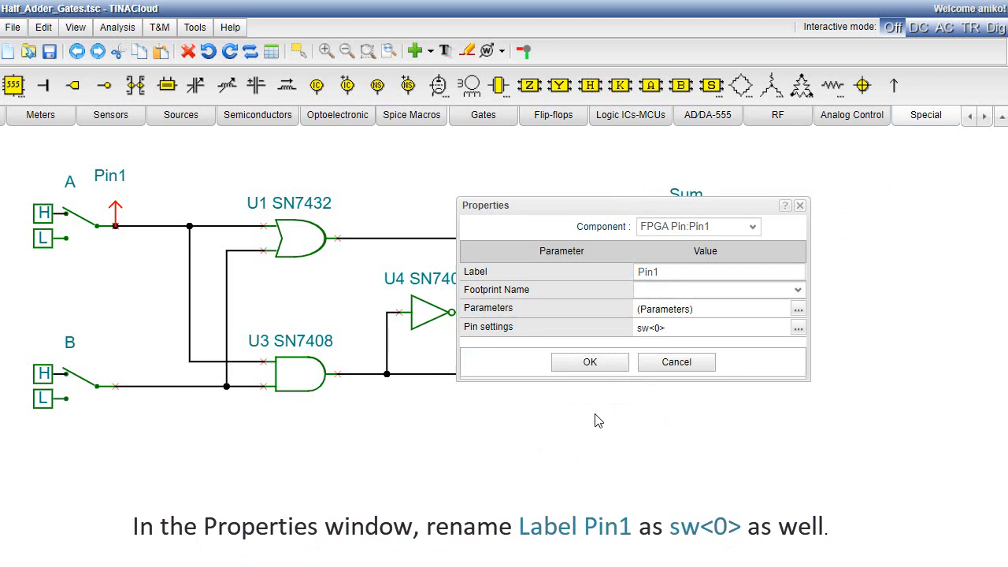
Label input A's FPGA pin sw<0> and apply its properties
double_click(674, 275)
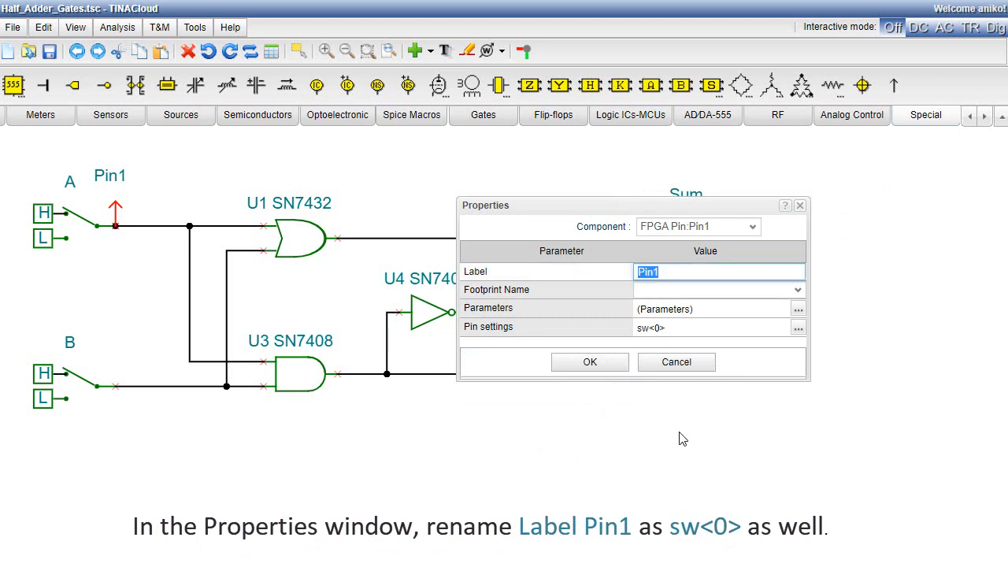
text(sw<0>)
click(600, 363)
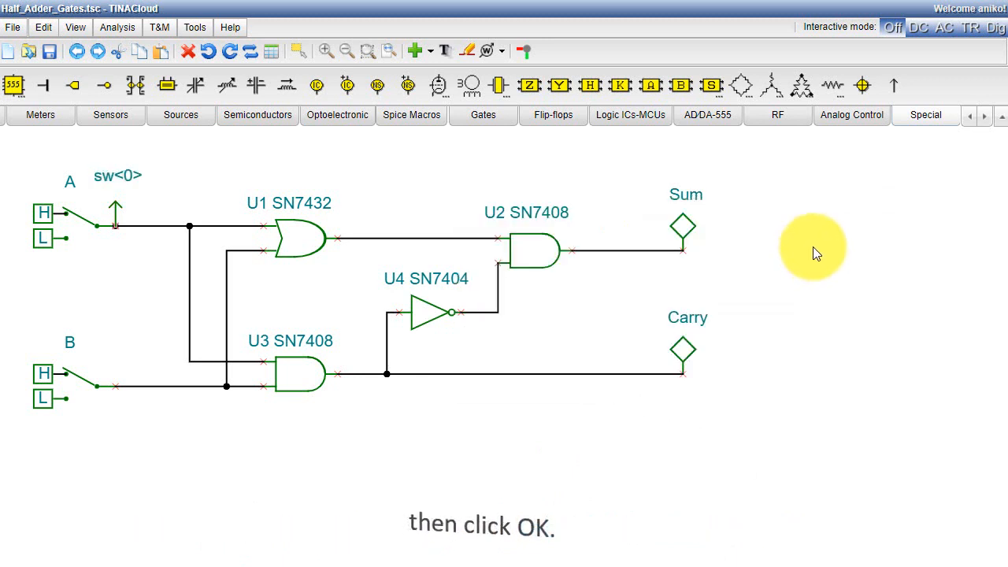
Place an FPGA pin on input B's wire and assign it to switch sw<1> of the Digilent Basys 3 Artix-7 board
click(890, 91)
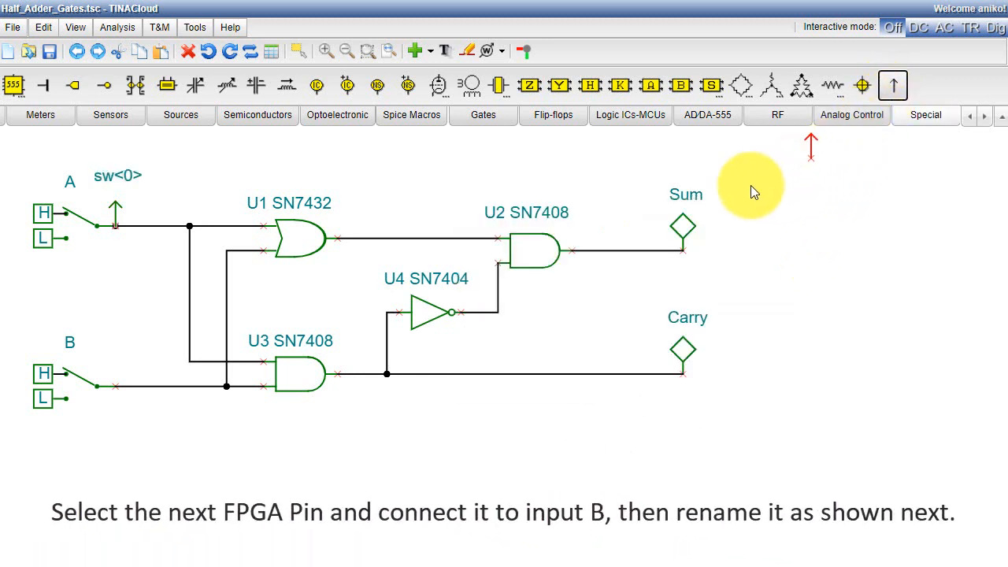
click(115, 385)
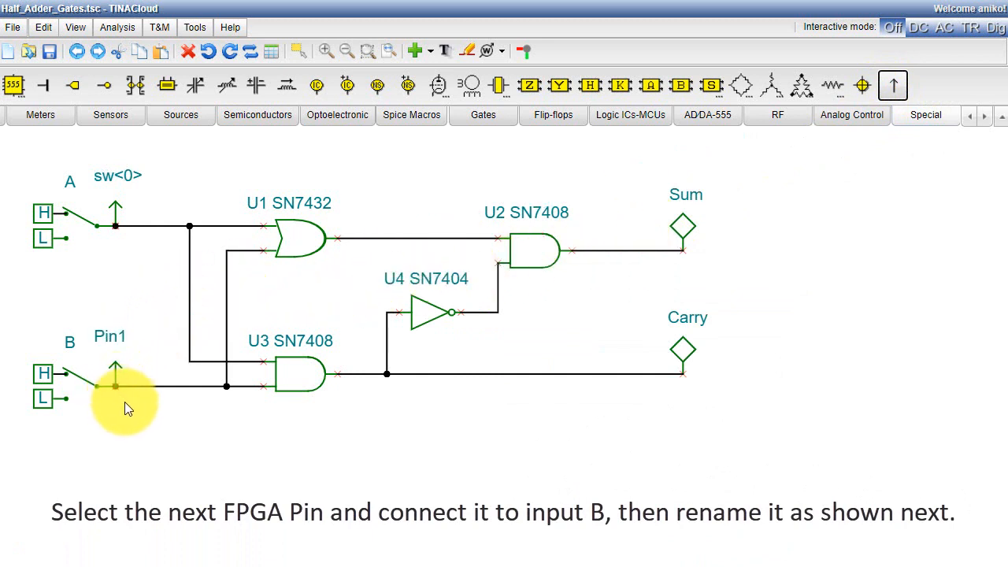
double_click(115, 371)
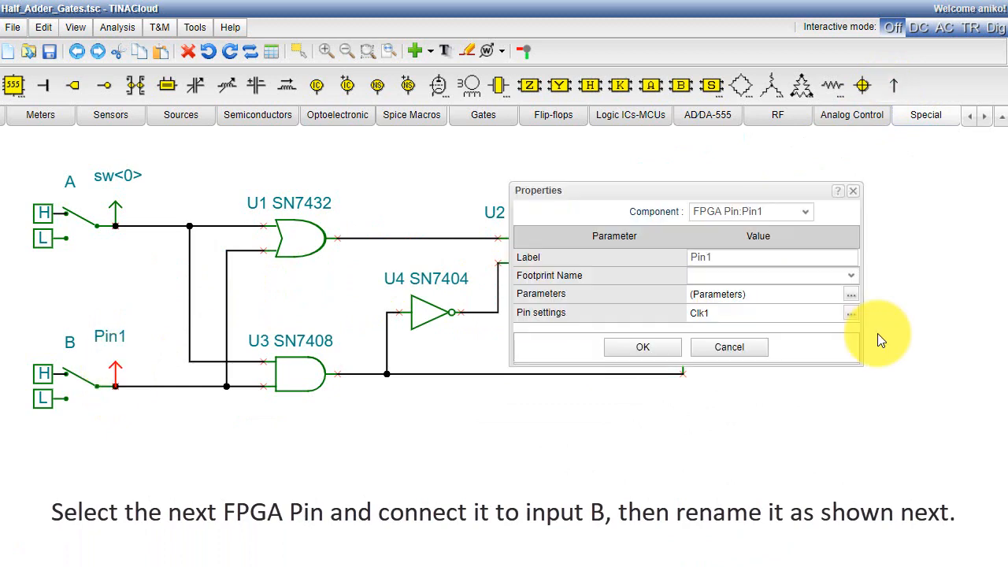
click(851, 316)
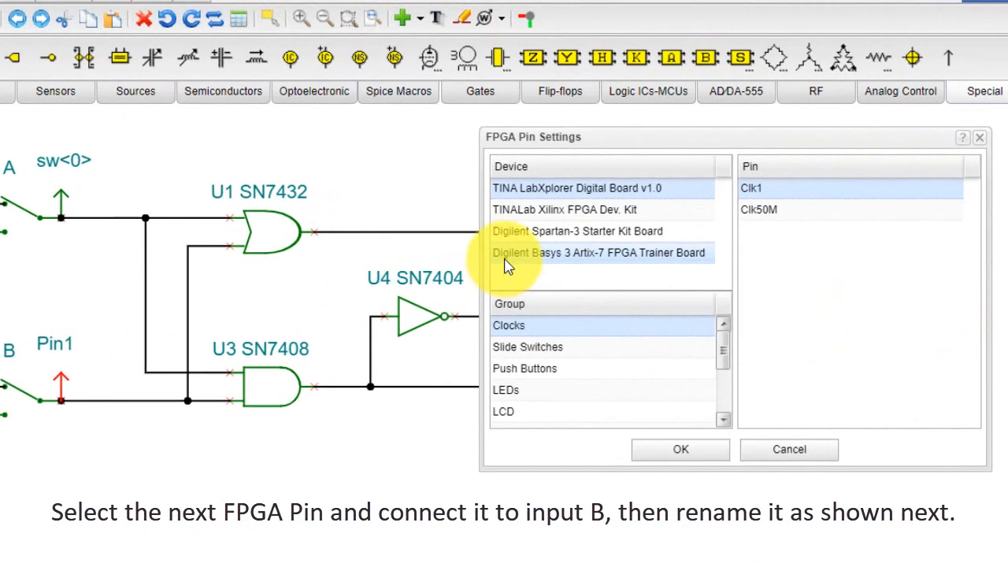
click(503, 256)
click(538, 340)
click(803, 211)
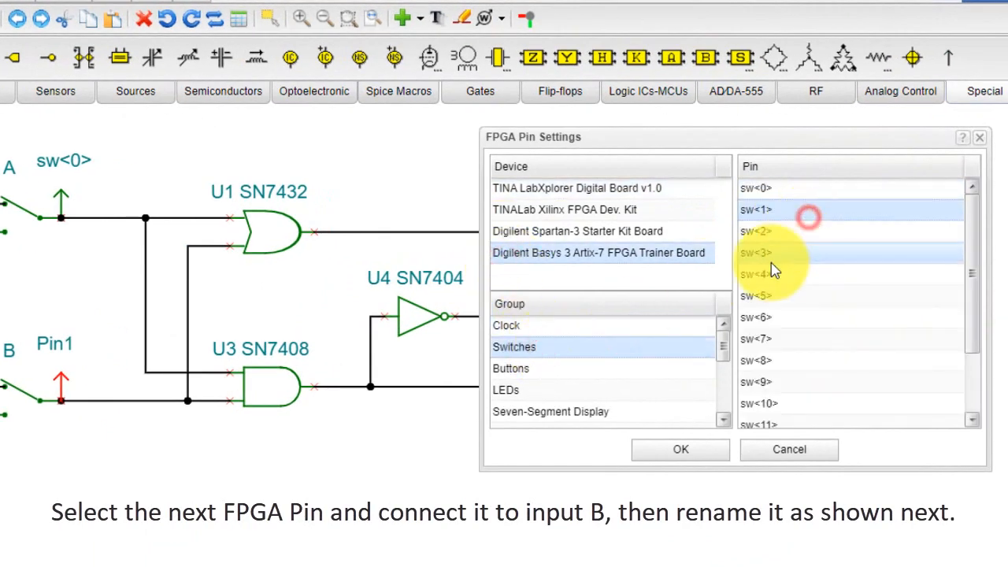
click(682, 453)
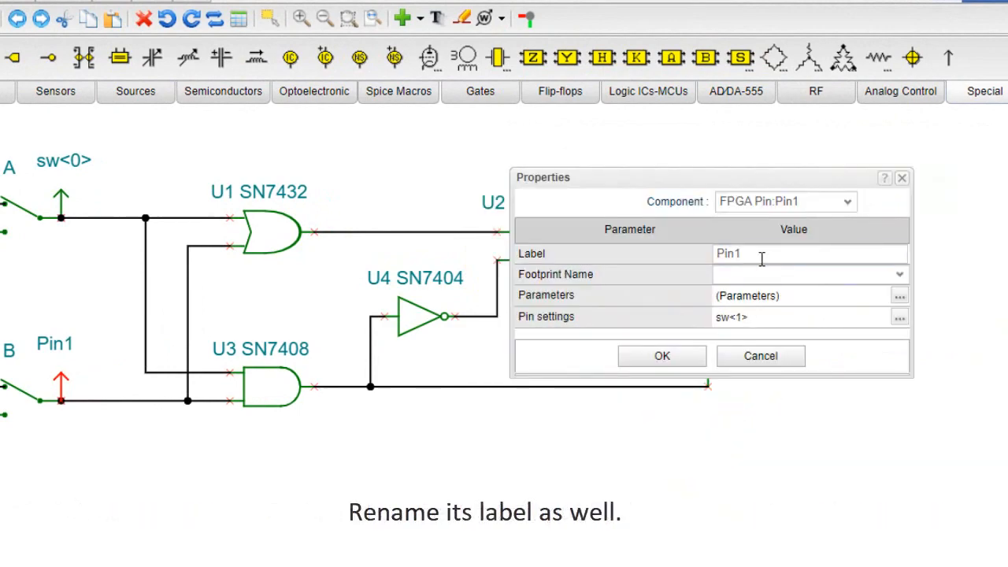
Label input B's FPGA pin sw<1> and apply its properties
double_click(742, 259)
text(sw<1>)
click(661, 358)
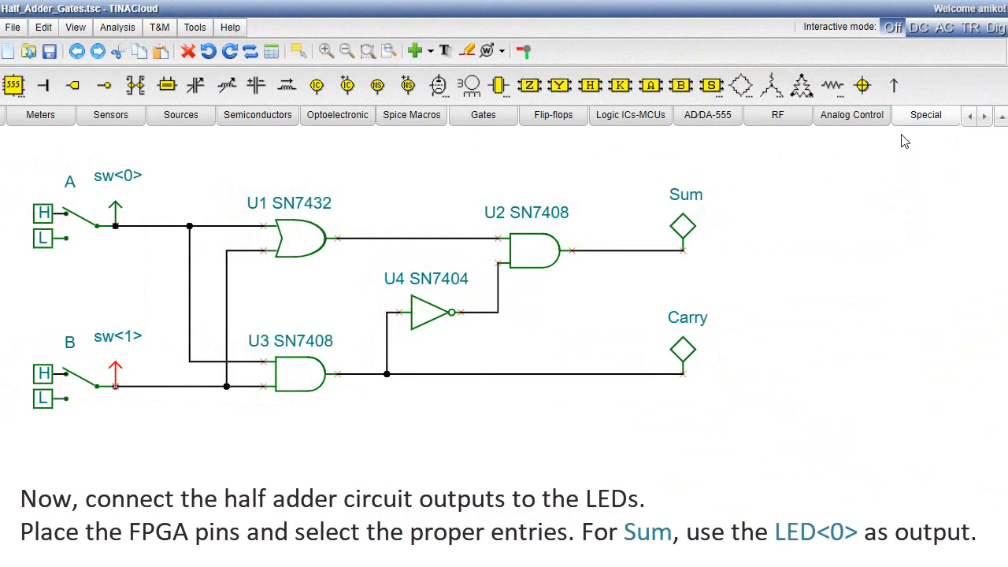
Place an FPGA pin on the Sum output wire and assign it to LED<0> of the Digilent Basys 3 Artix-7 board
click(895, 89)
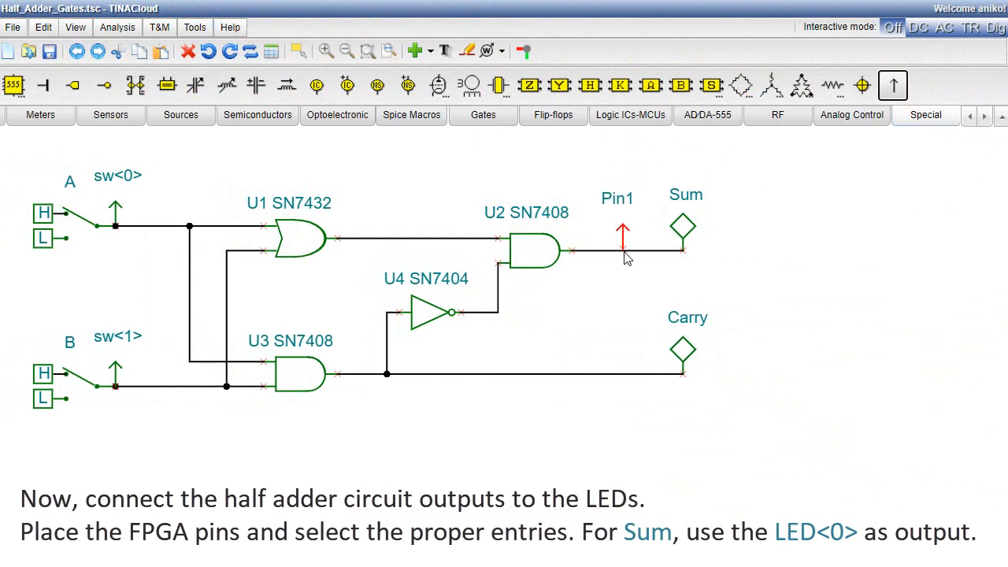
click(624, 254)
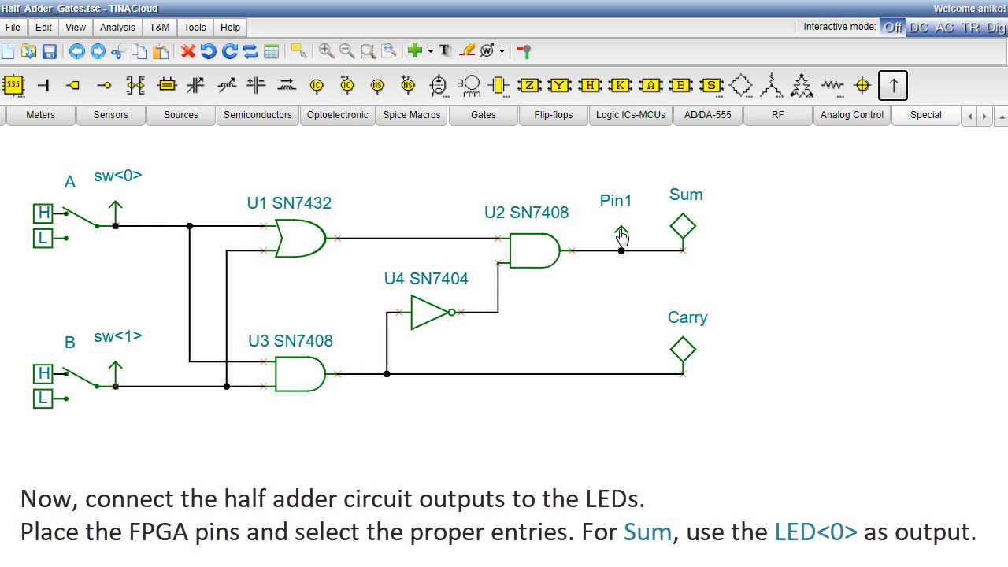
double_click(622, 235)
click(577, 317)
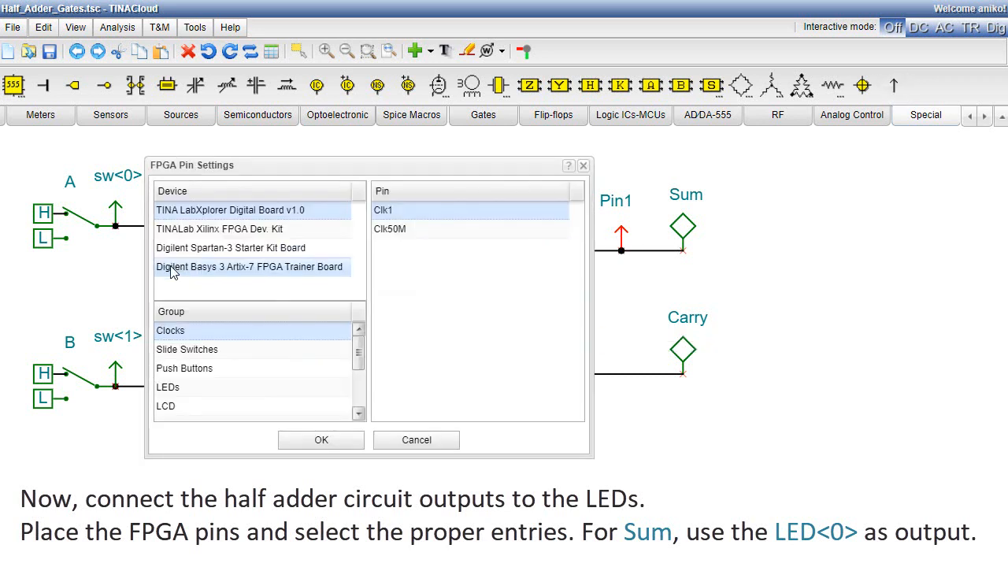
click(174, 268)
click(186, 390)
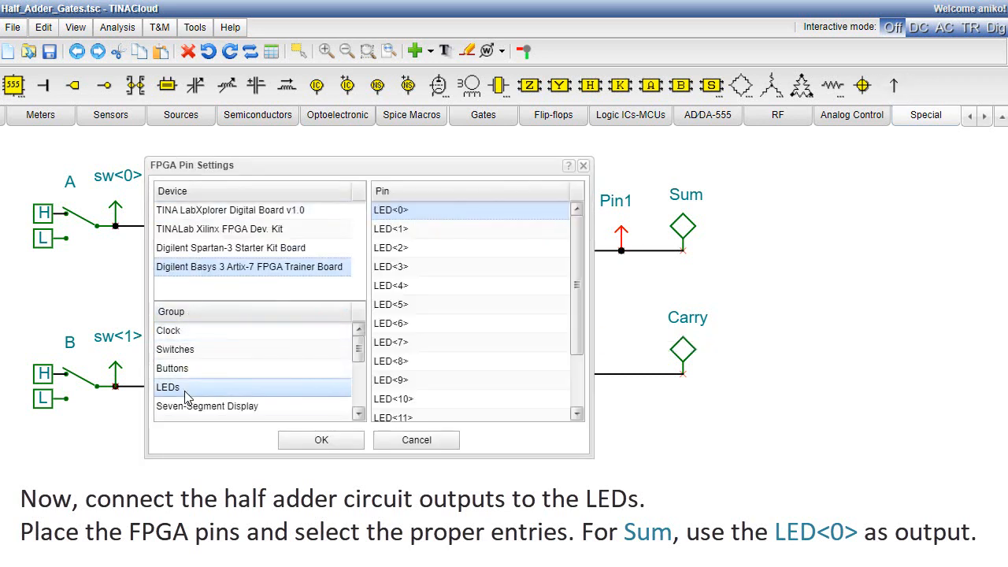
click(321, 441)
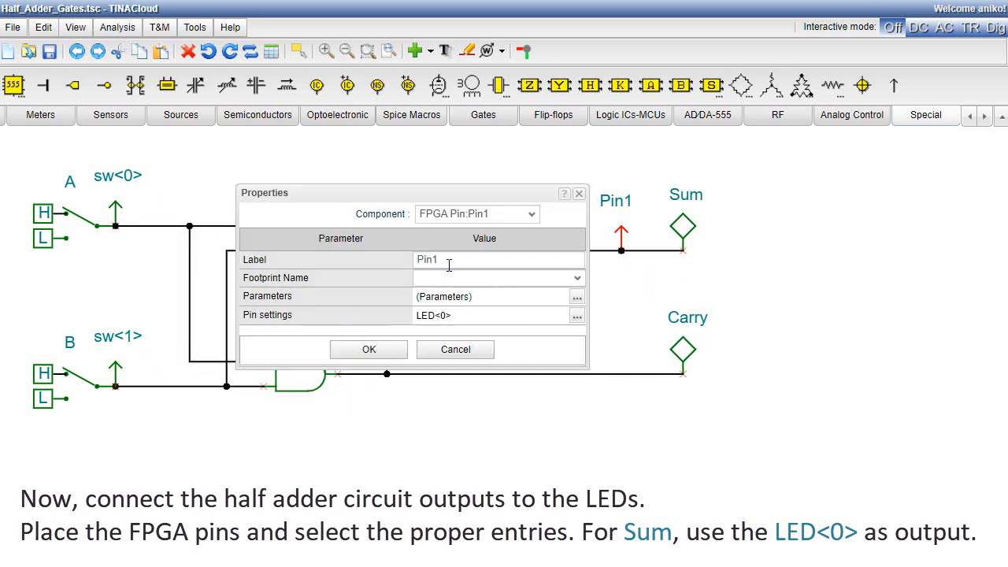
Label the Sum output's FPGA pin LED<0> and apply its properties
click(411, 261)
text(LED<0>)
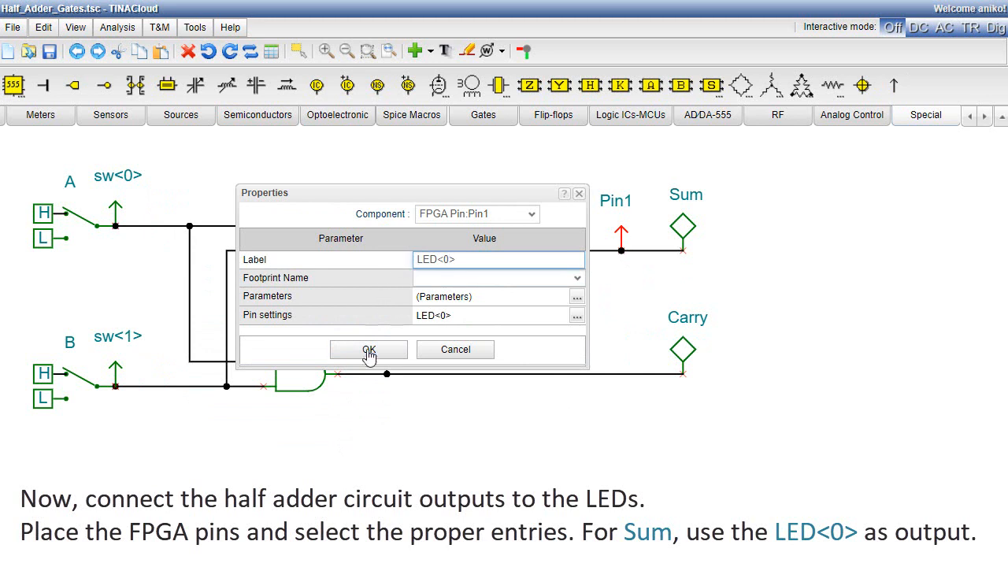
click(367, 349)
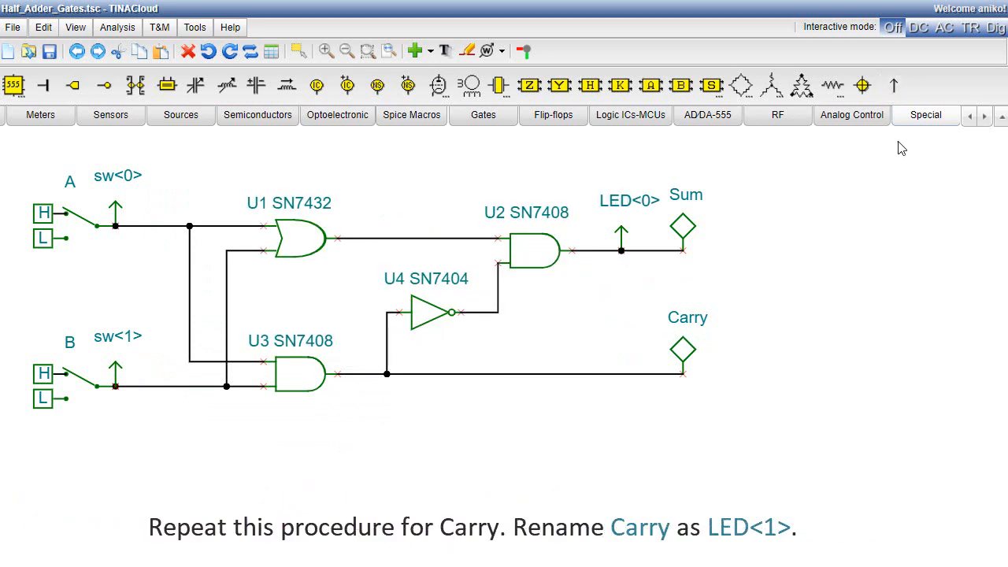
Place an FPGA pin on the Carry output wire, above the wire and beside the Carry indicator
click(893, 85)
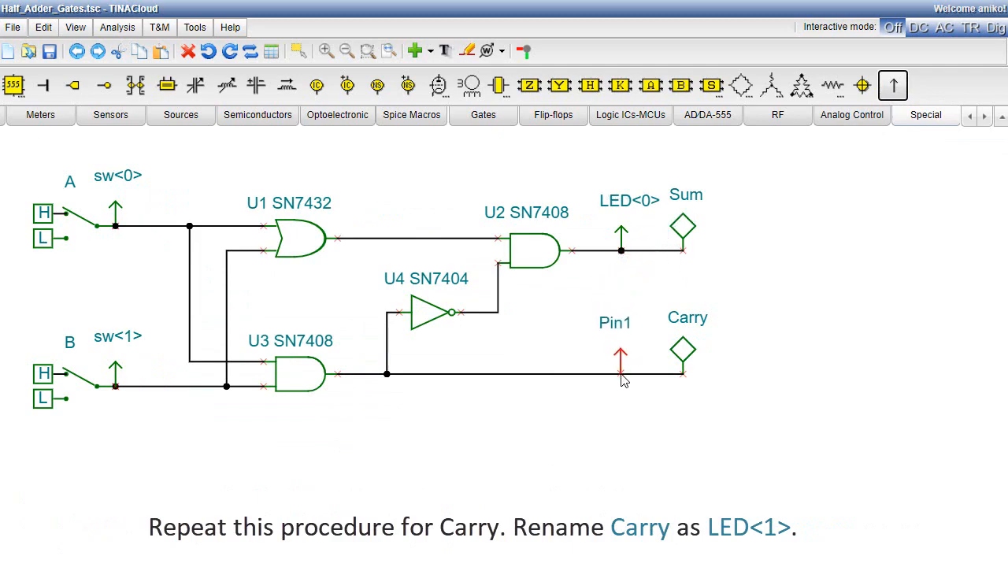
click(623, 379)
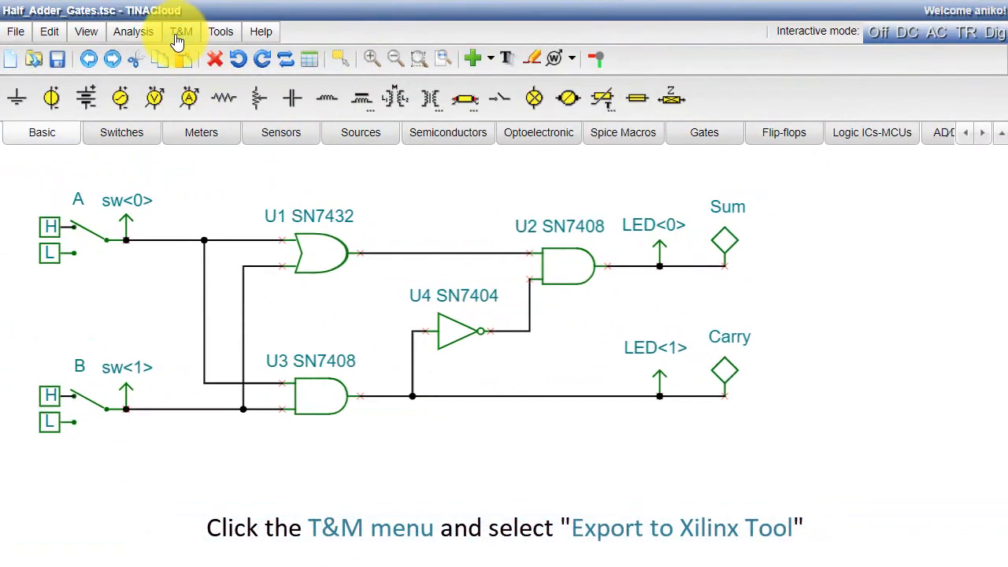
Export the half adder circuit to Xilinx Vivado and open the downloaded Half_Adder_Gates_xilinx_export.zip
click(181, 36)
mouse_move(221, 60)
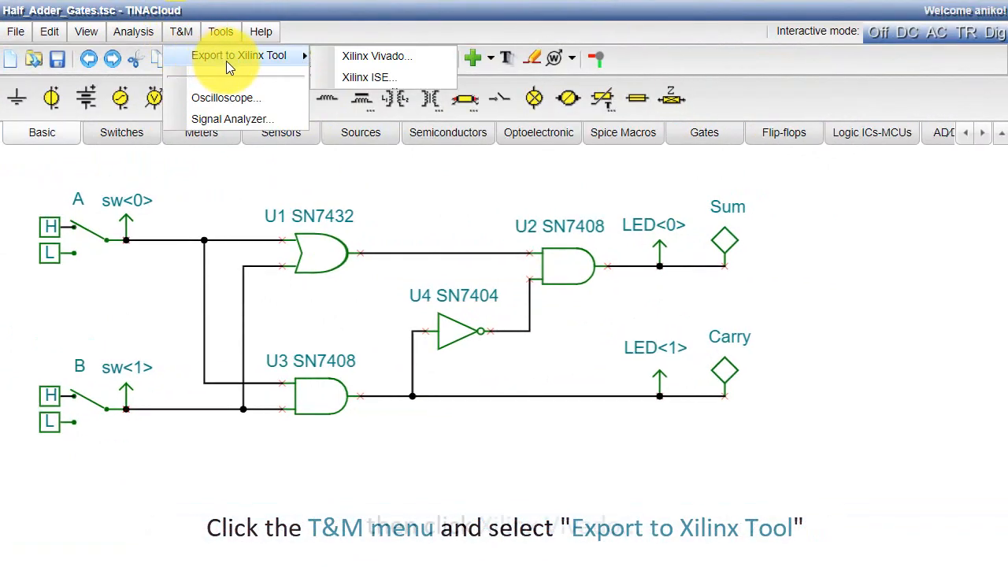
click(375, 60)
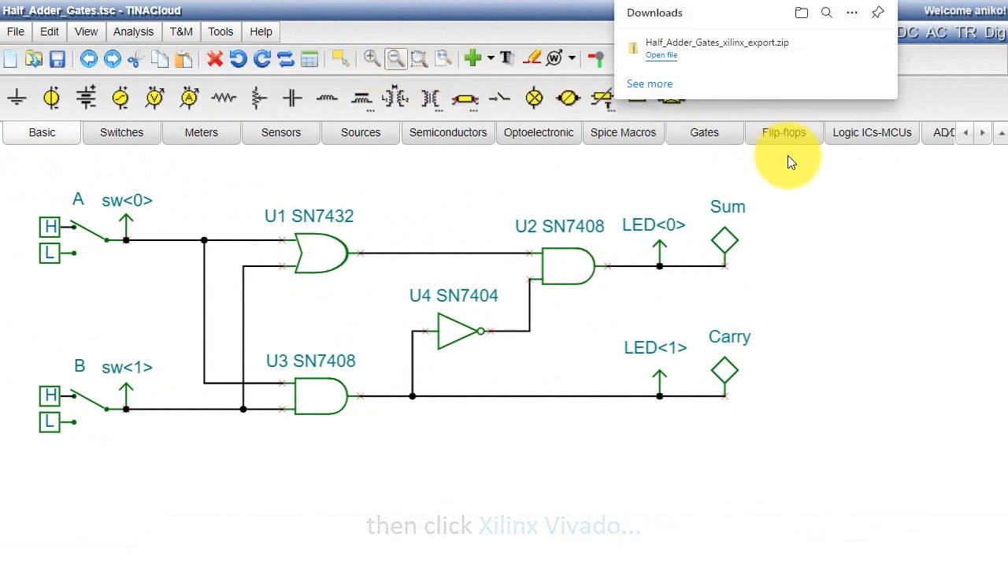
click(660, 55)
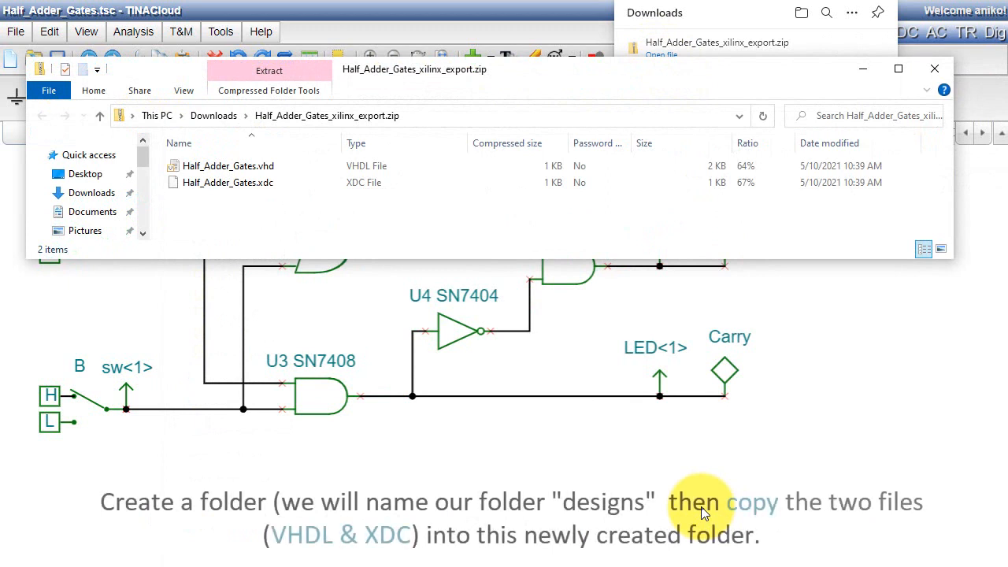
Copy Half_Adder_Gates.vhd and Half_Adder_Gates.xdc from the exported archive into the C:\designs folder
click(268, 169)
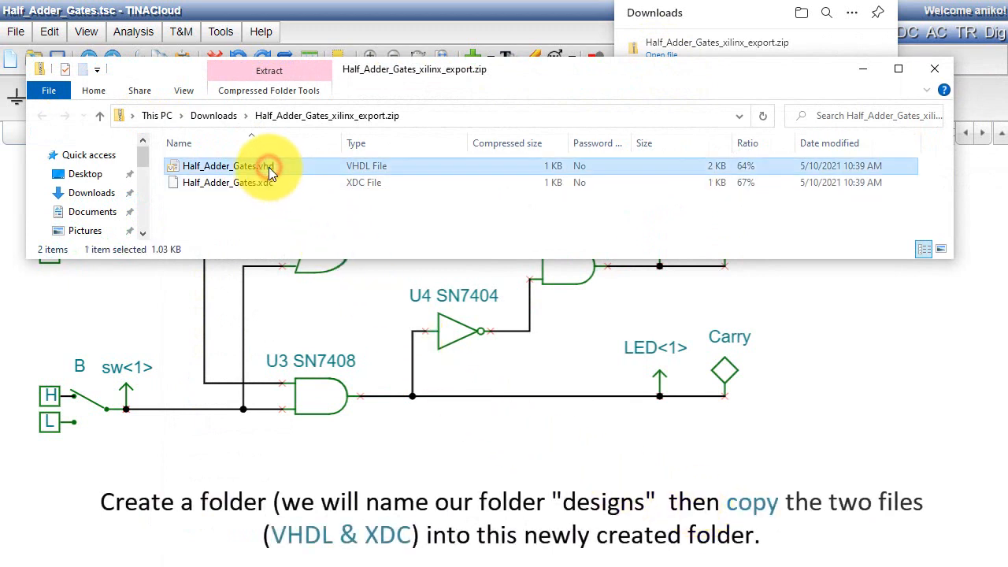
shift+click(269, 189)
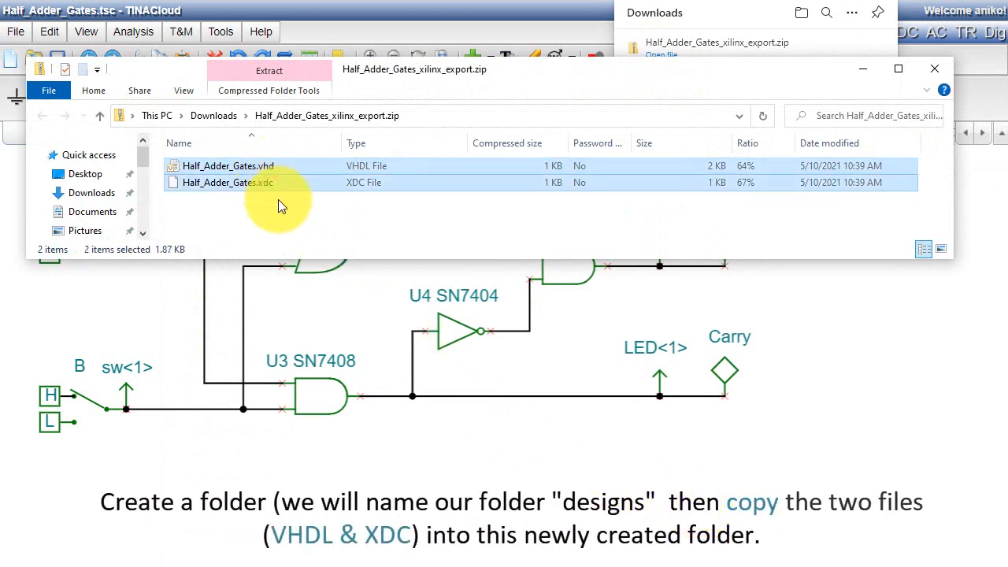
right_click(284, 196)
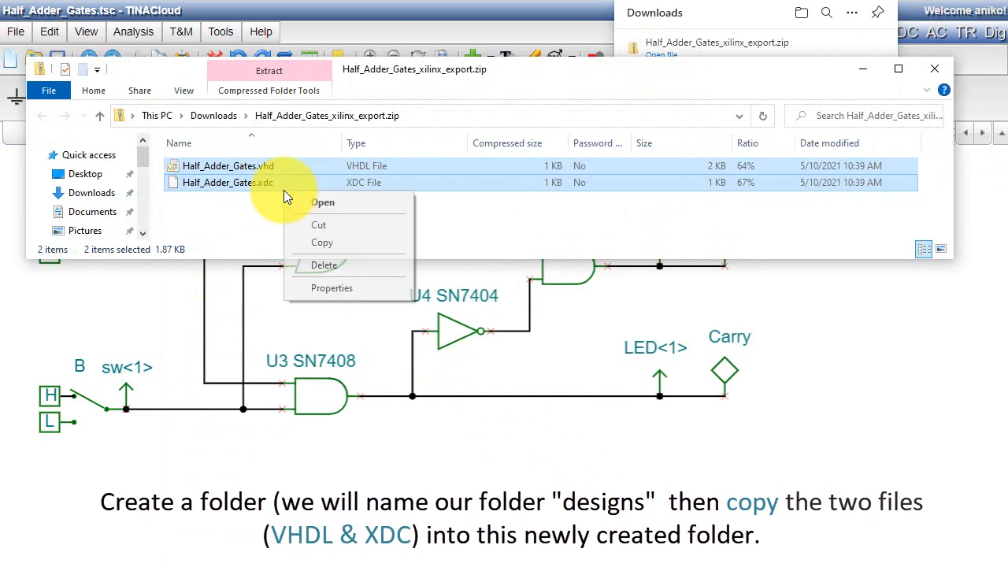
click(343, 248)
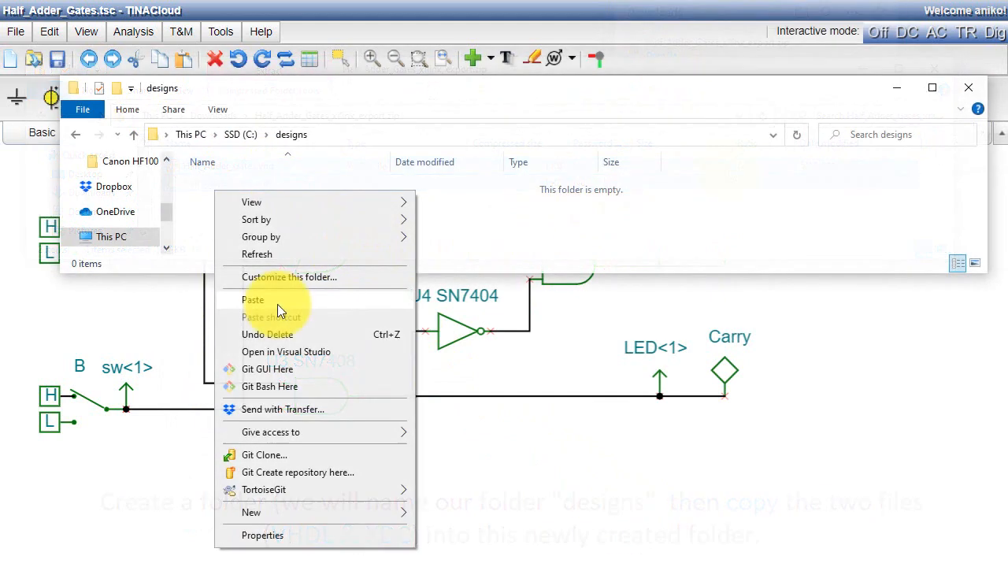
click(277, 304)
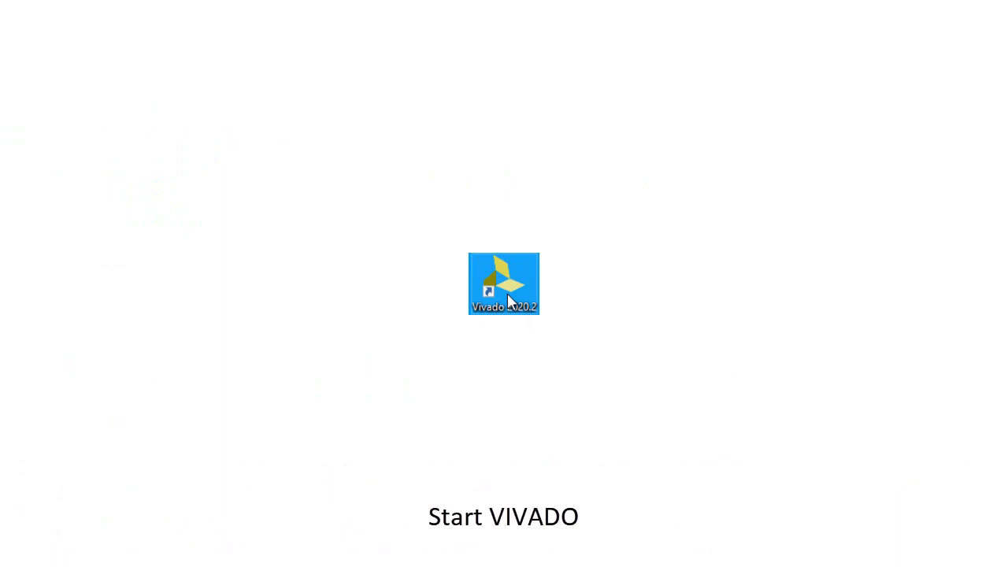
Switch to Vivado 2020.2 and start a new RTL project named Half_Adder_Gates in C:/designs
double_click(507, 296)
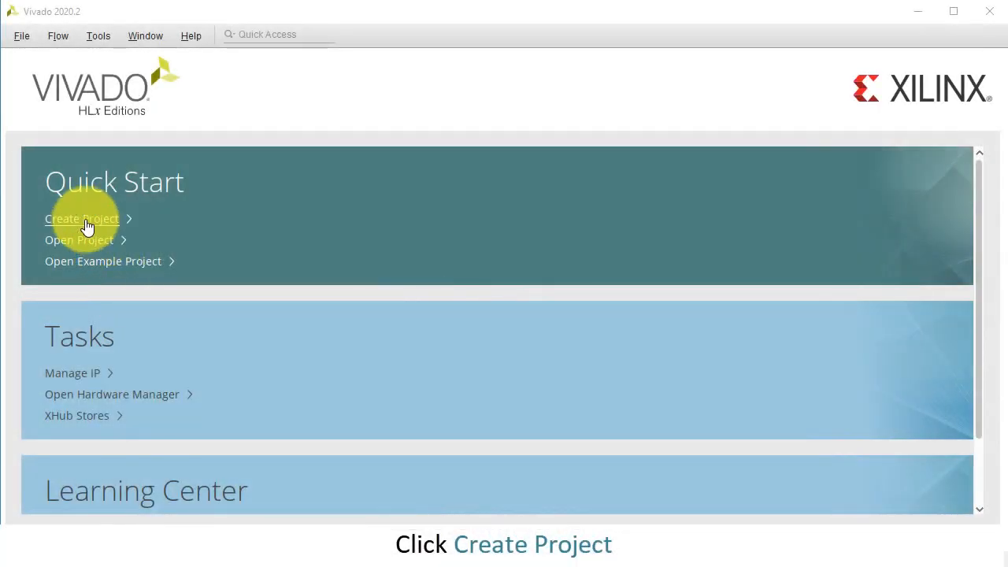
click(82, 219)
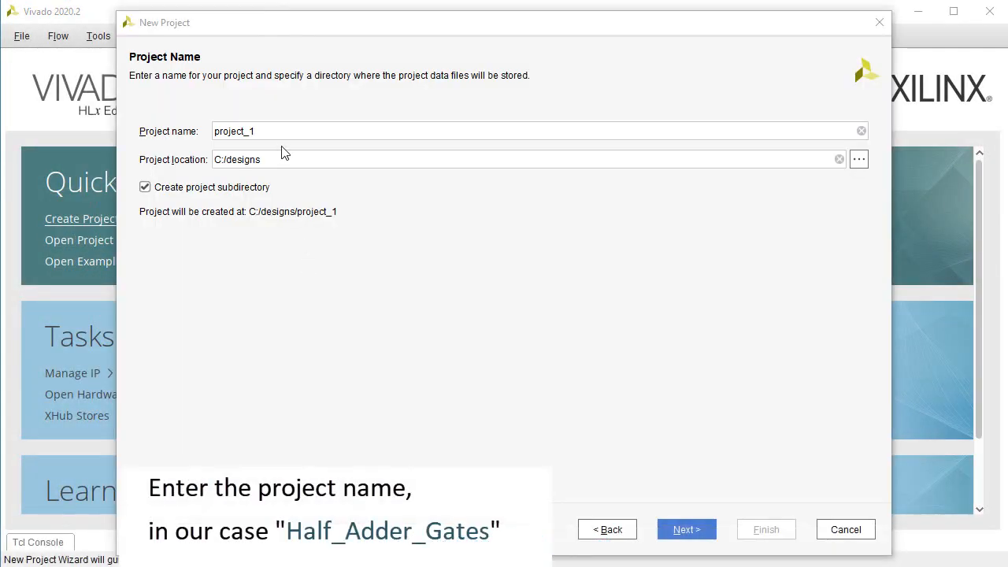
click(252, 131)
double_click(252, 131)
text(Ha)
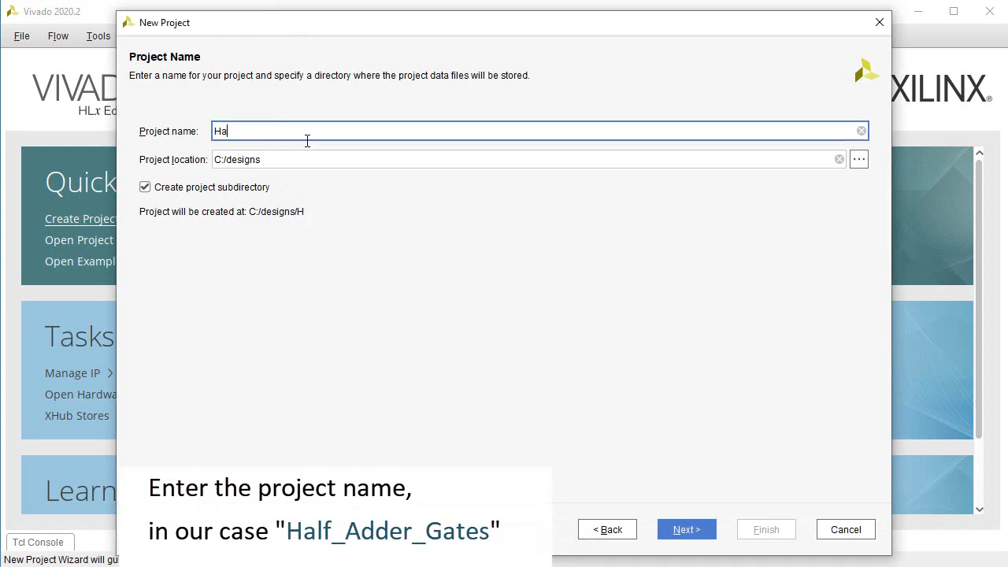
text(lf_Adder_Gates)
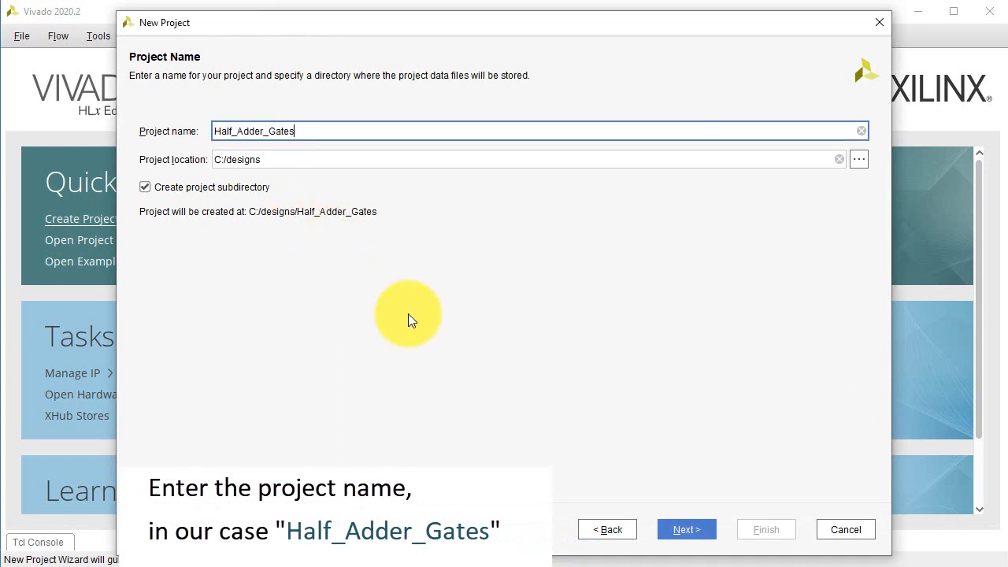
click(689, 530)
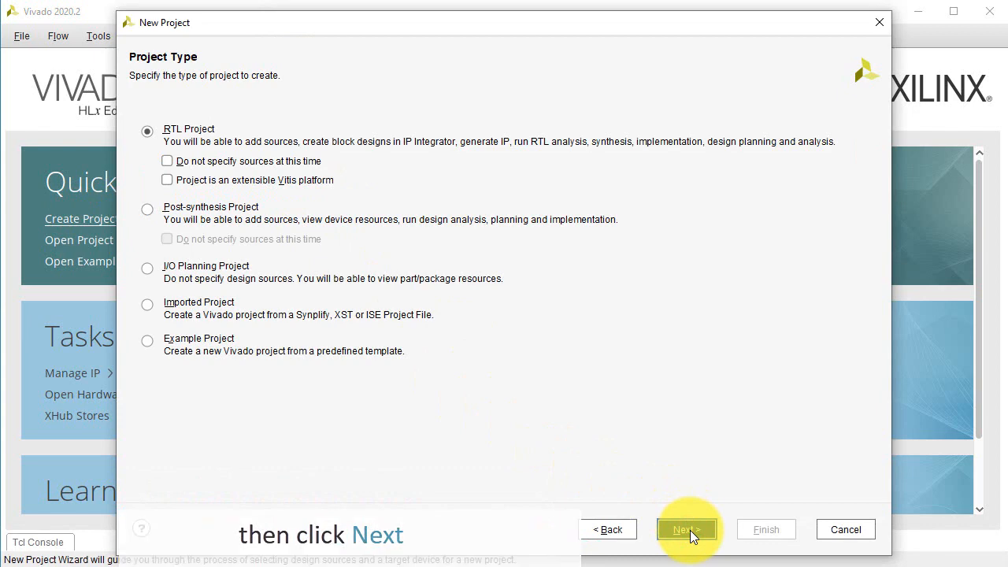
click(690, 530)
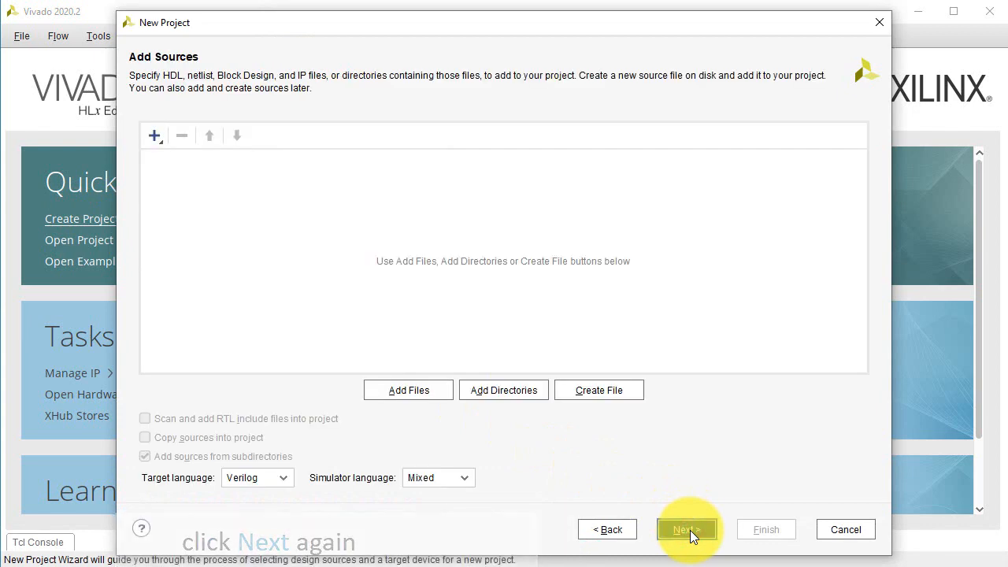
Add Half_Adder_Gates.vhd from the designs folder as the project's source file after previewing its code
click(409, 391)
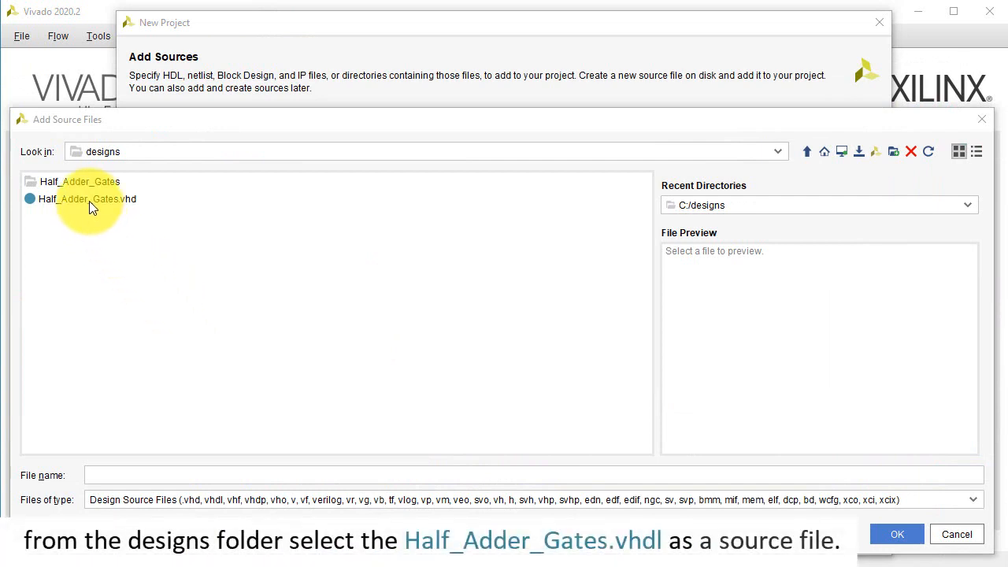
click(89, 201)
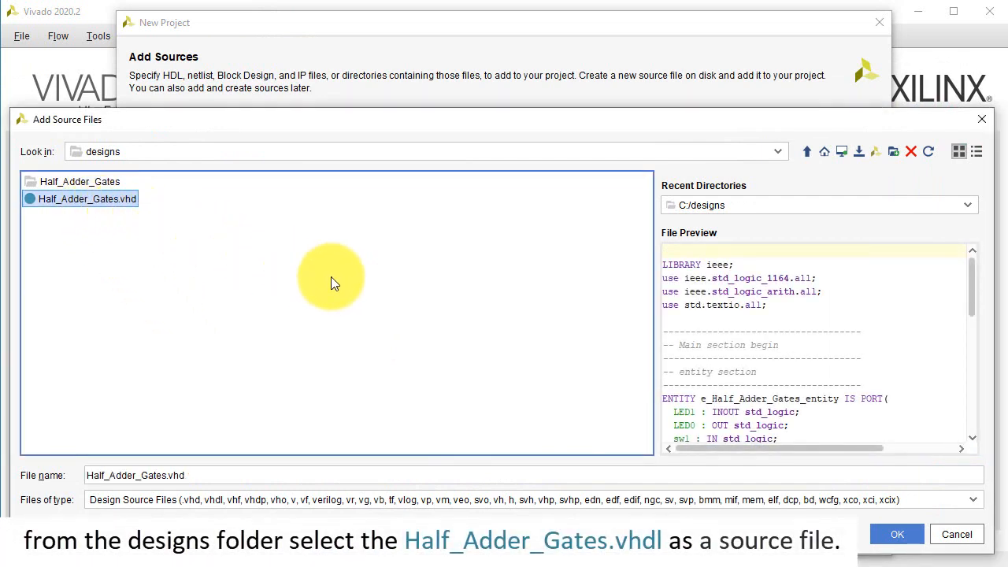
drag(971, 303, 976, 432)
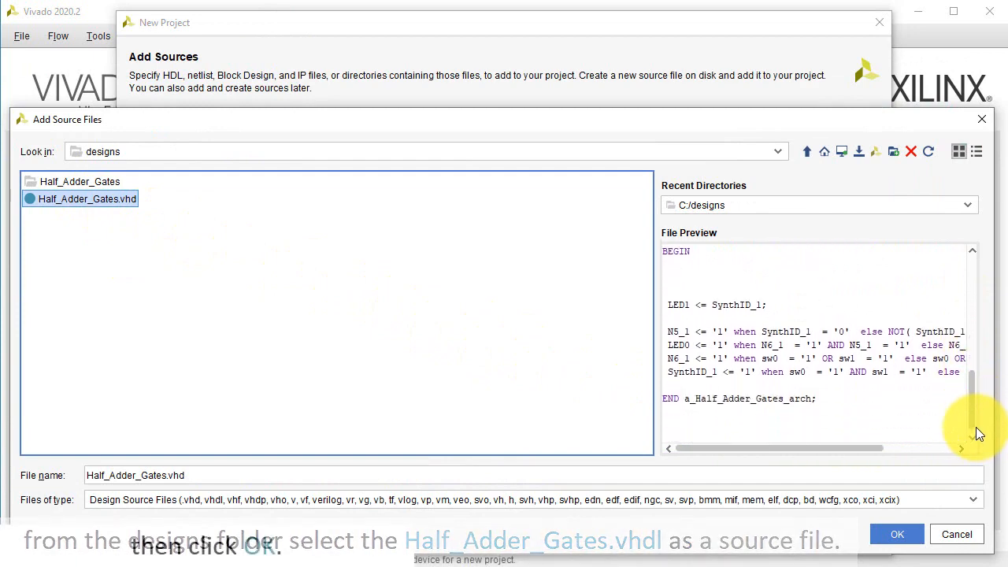
click(897, 534)
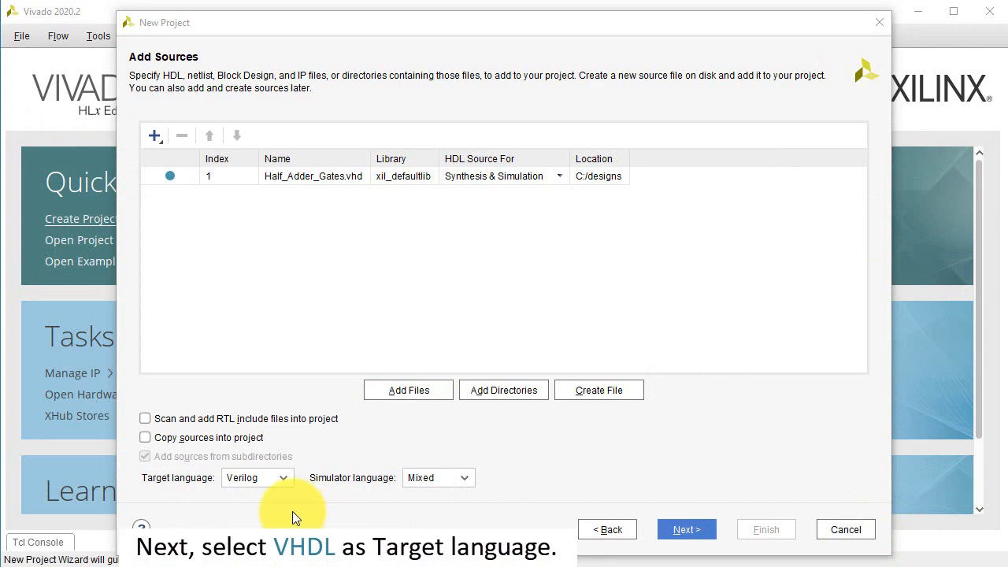
Set the new project's target language to VHDL and continue to the constraints page
click(283, 478)
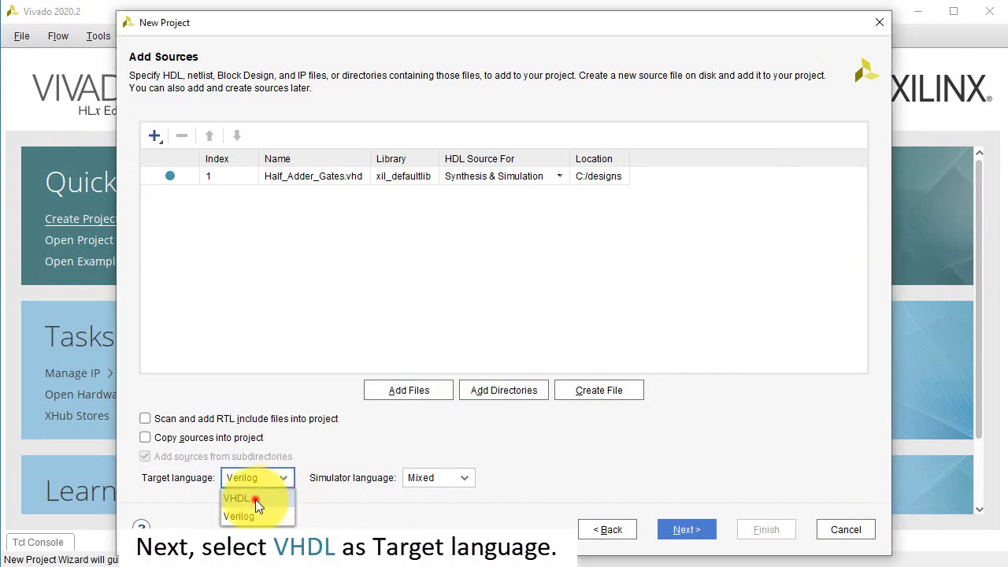
click(255, 499)
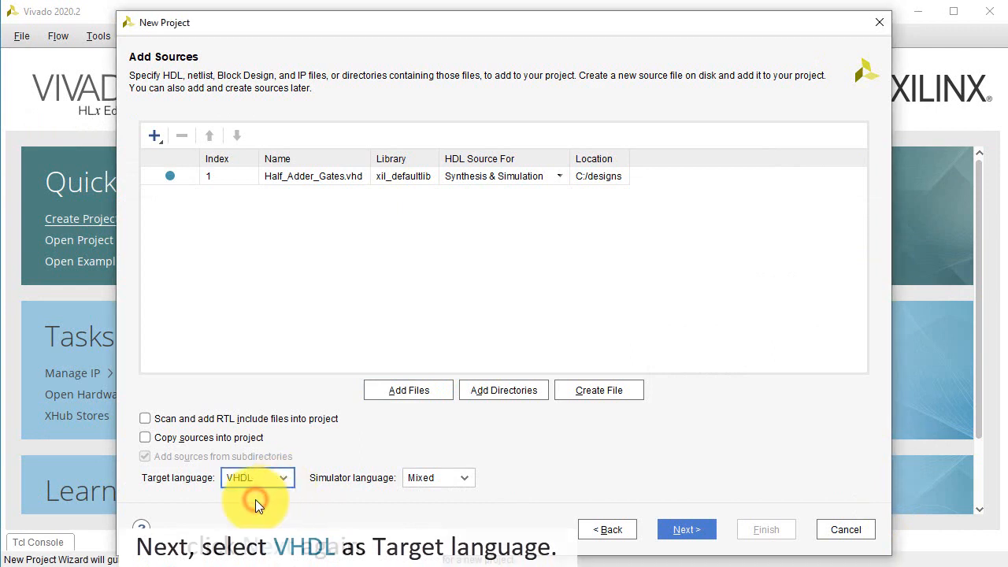
click(687, 536)
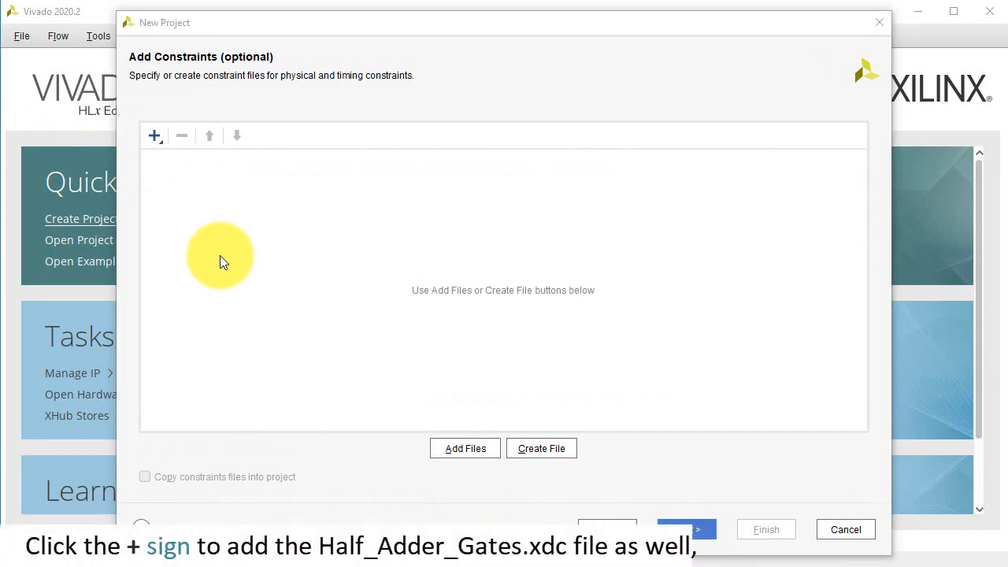
Add Half_Adder_Gates.xdc from the designs folder as the project's constraint file and continue to the default part page
click(151, 139)
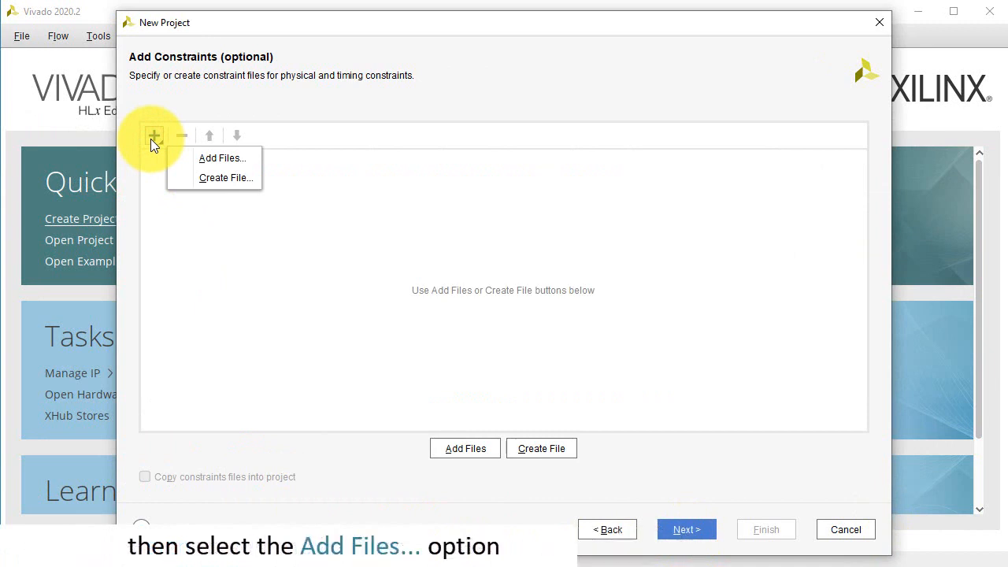
click(206, 161)
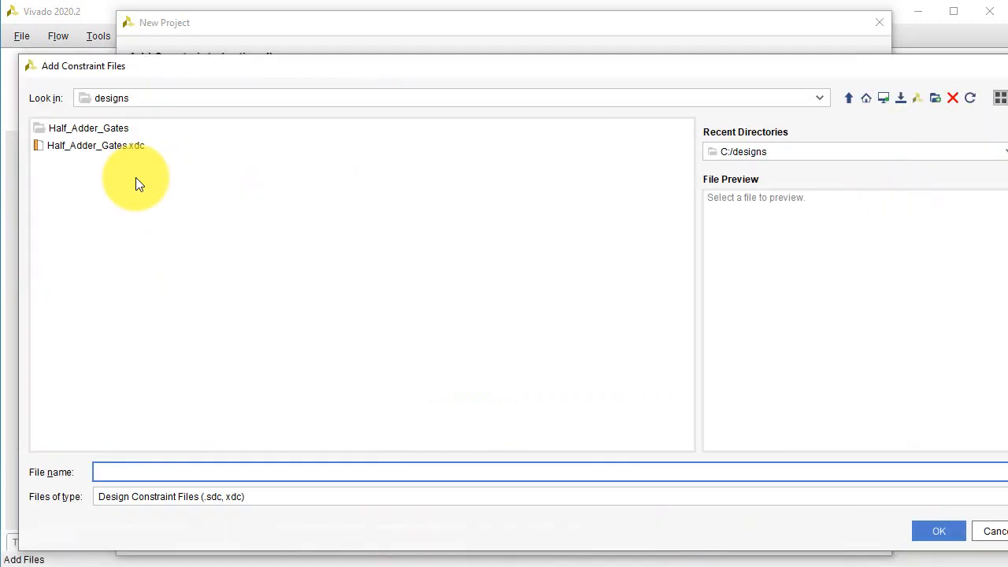
click(114, 147)
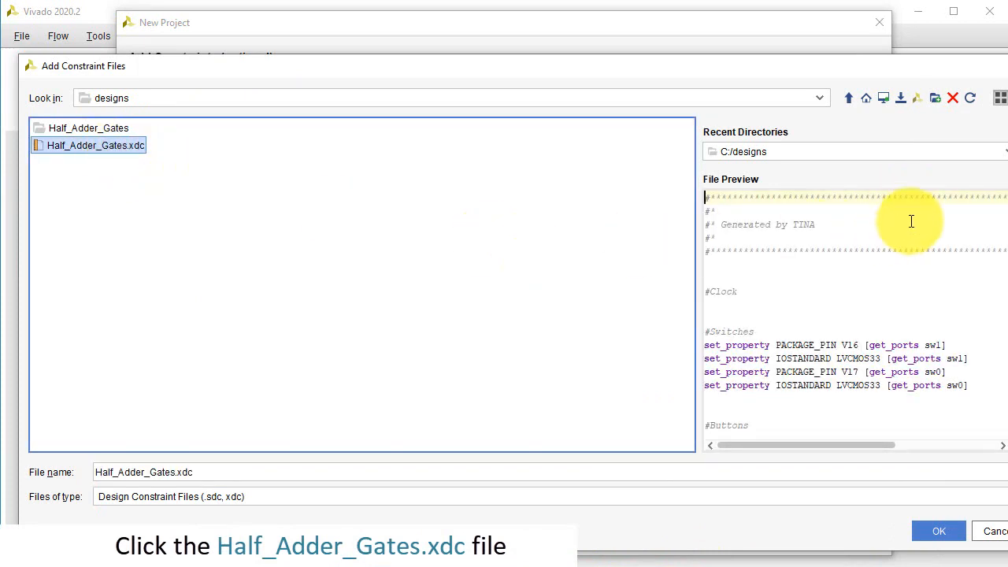
scroll(855, 315, down, 1)
scroll(855, 315, up, 1)
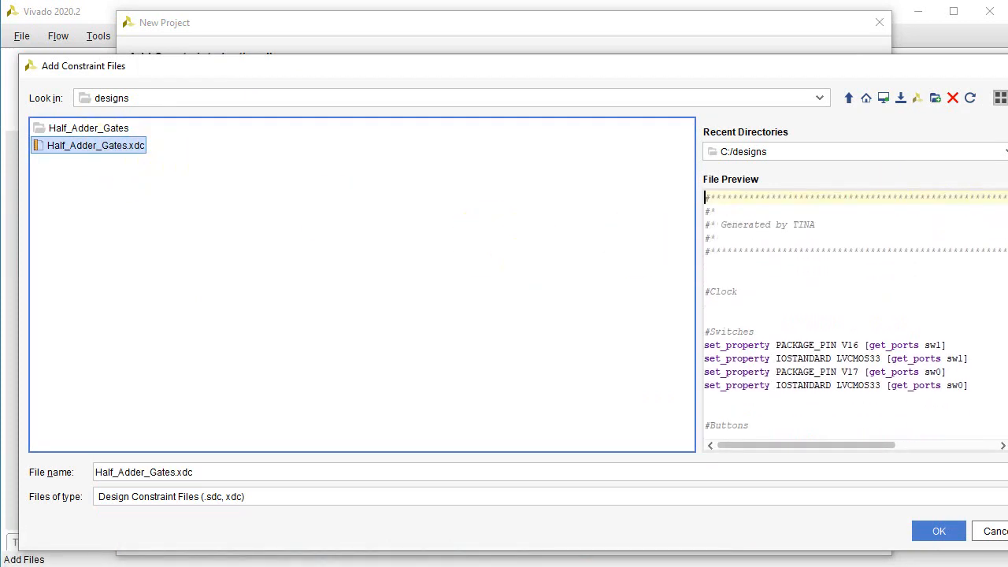
click(941, 534)
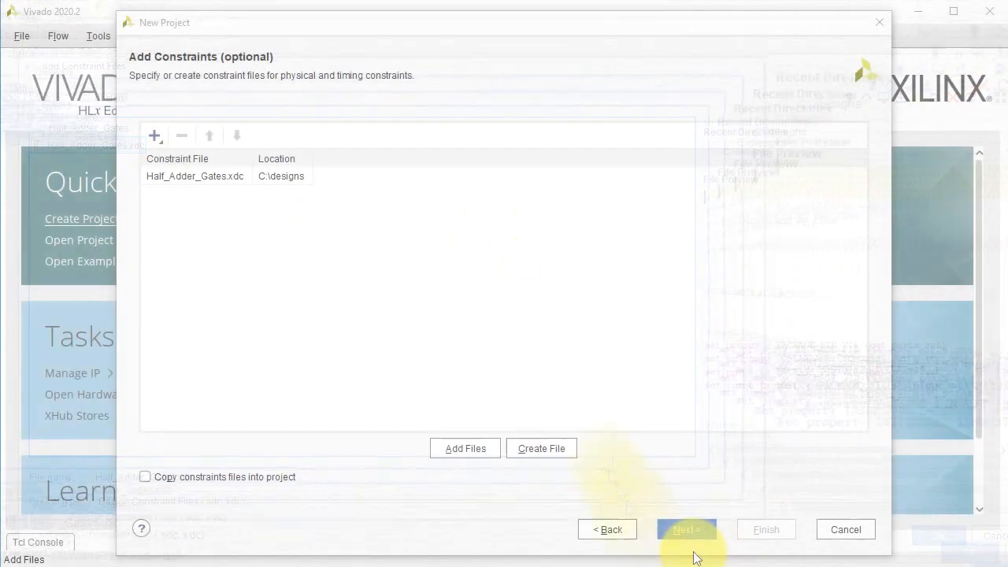
click(682, 531)
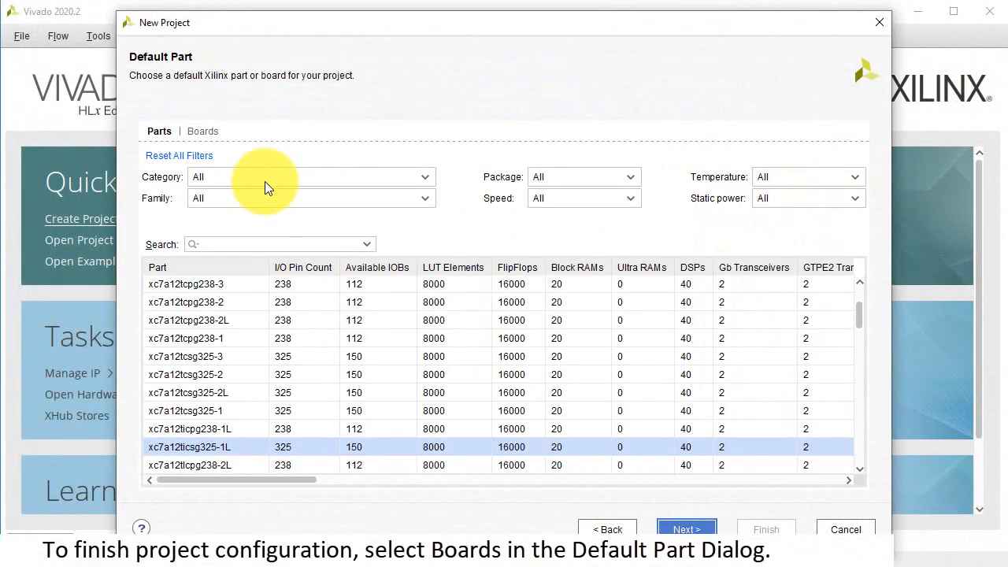
Choose the Basys3 board with part xc7a35tcpg236-1 as the project default and finish creating the project
click(209, 132)
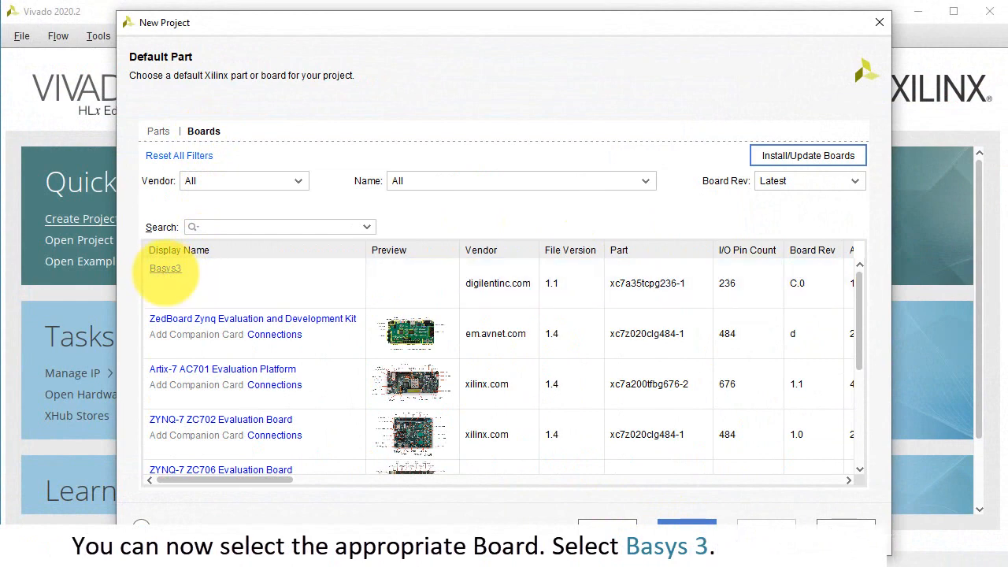
click(166, 280)
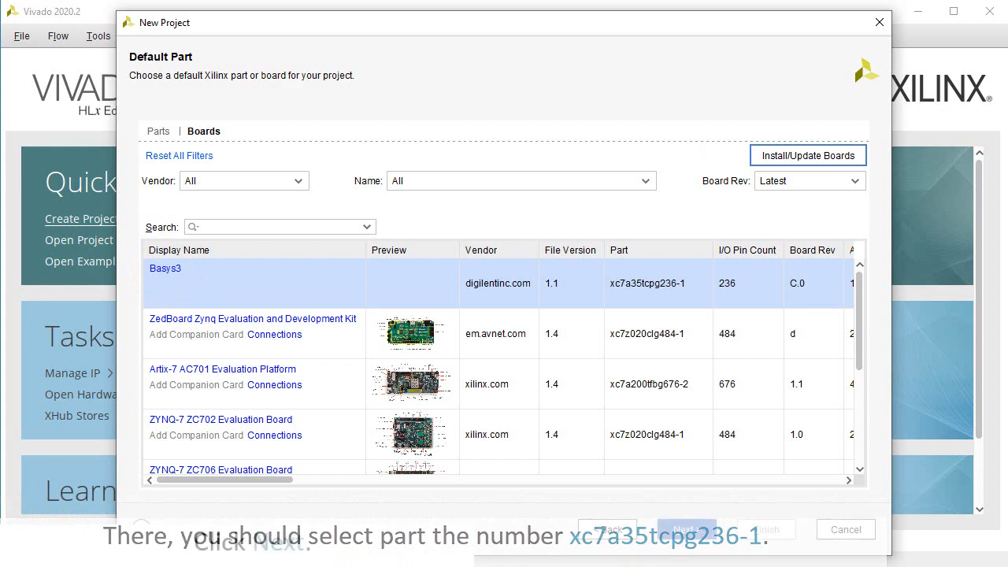
click(684, 532)
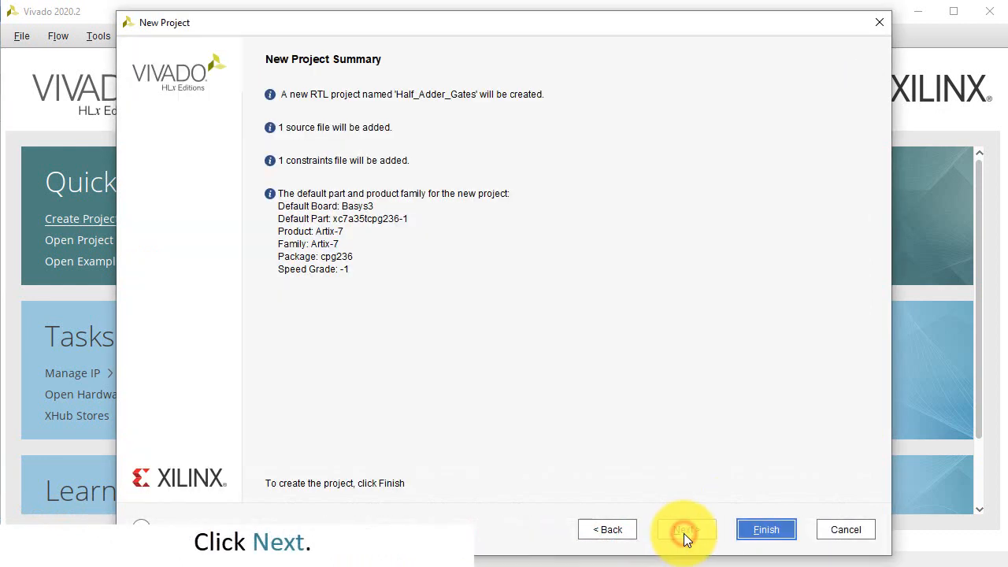
click(764, 533)
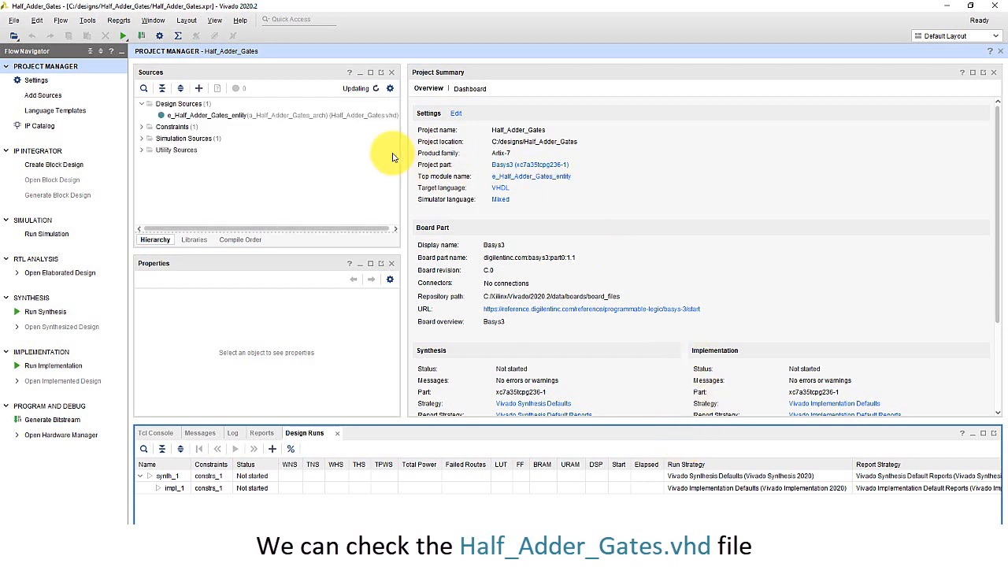
Open the Half_Adder_Gates.vhd design source to examine its VHDL code
click(233, 116)
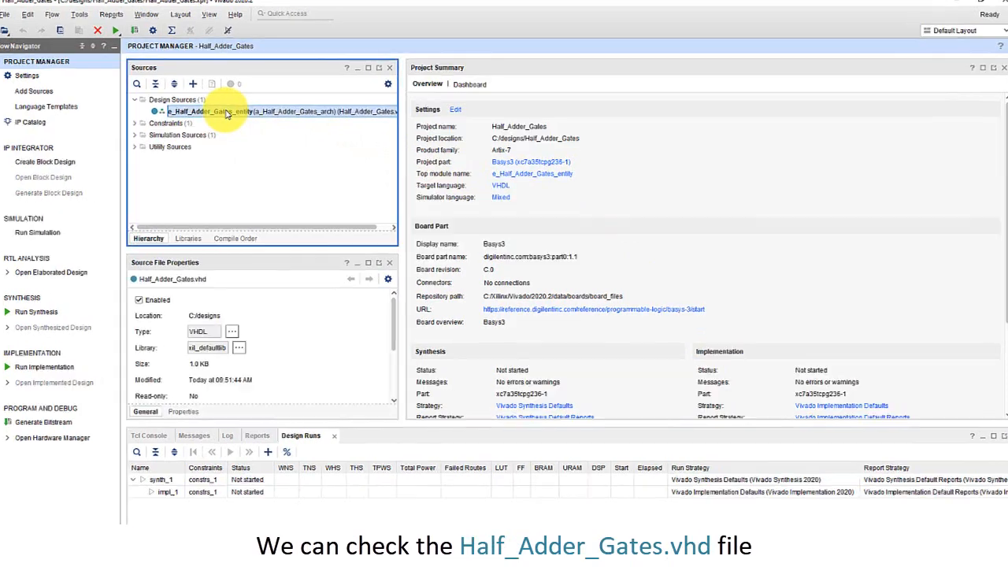
double_click(232, 117)
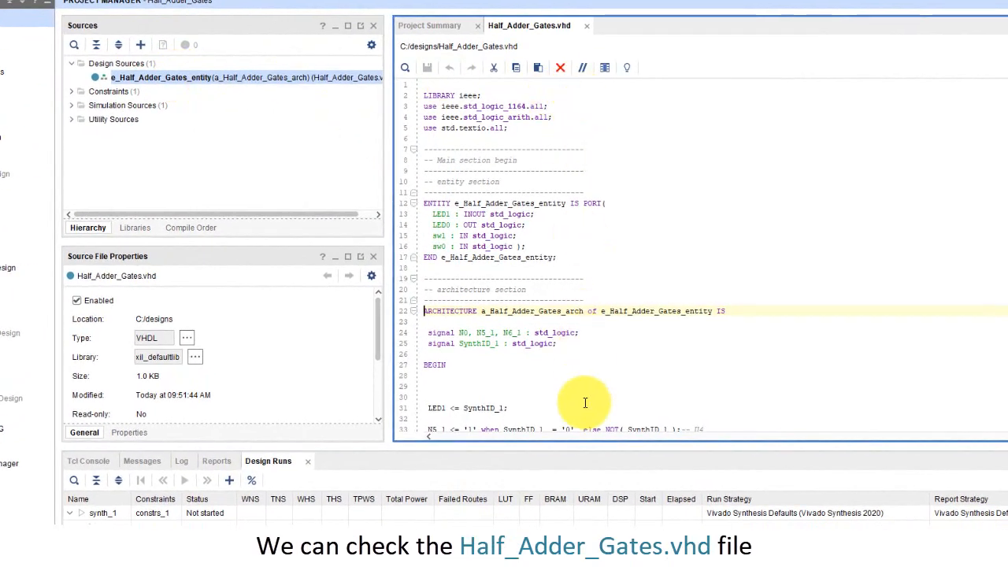
Open the Half_Adder_Gates.xdc constraints file to examine its switch and LED pin assignments
click(71, 92)
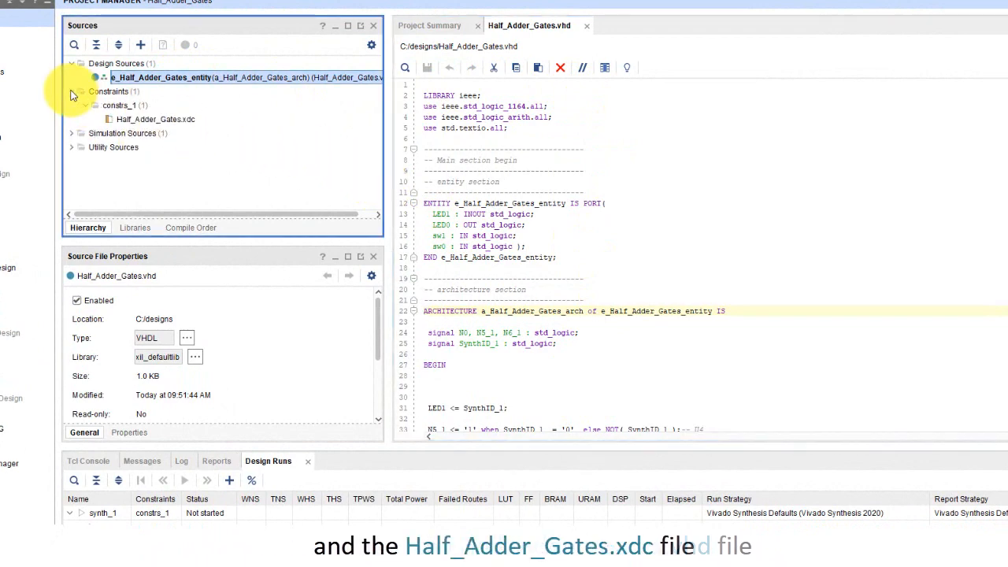
double_click(130, 121)
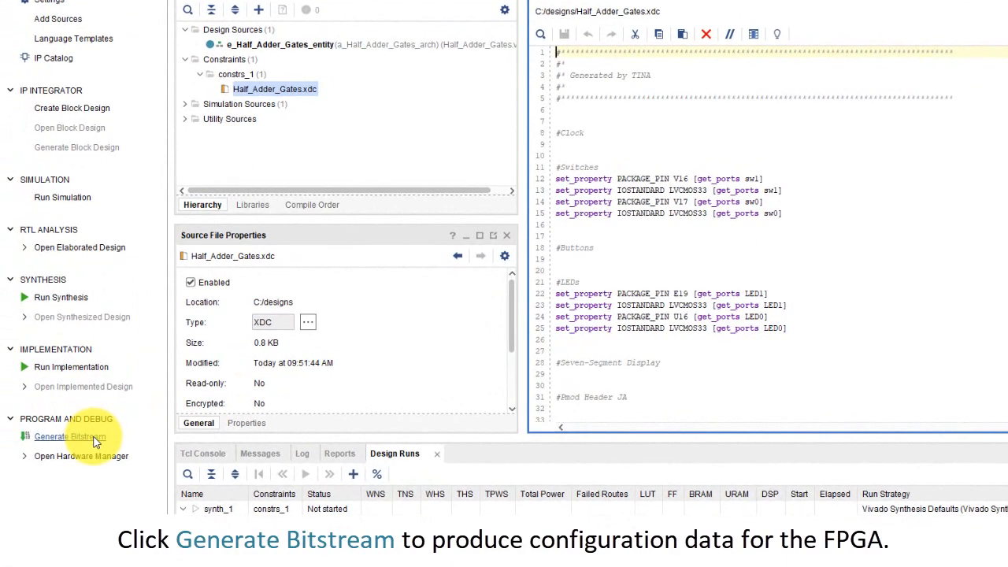
Generate the bitstream with runs launched on the local host using 2 jobs, and open the Hardware Manager once generation completes
click(94, 437)
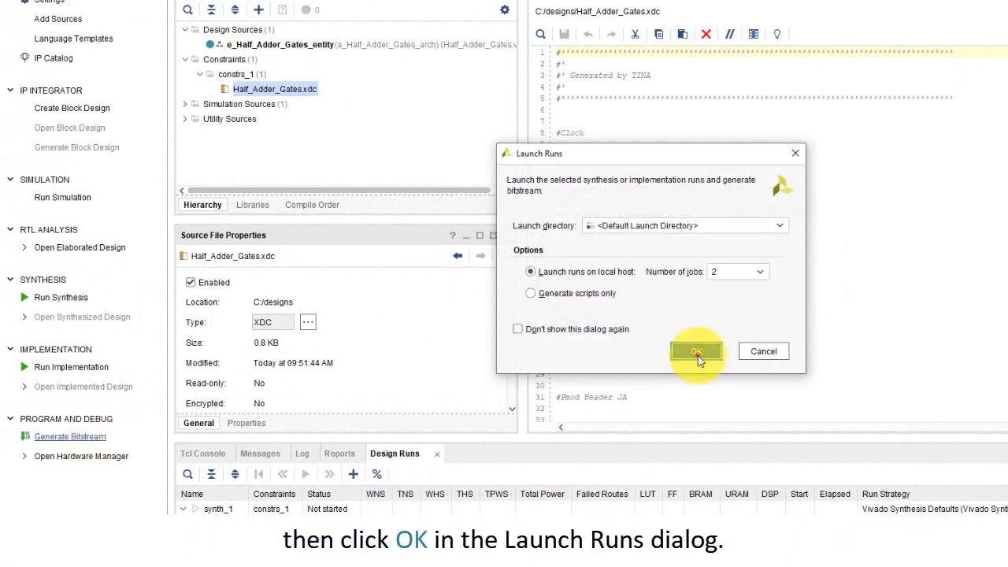
click(697, 354)
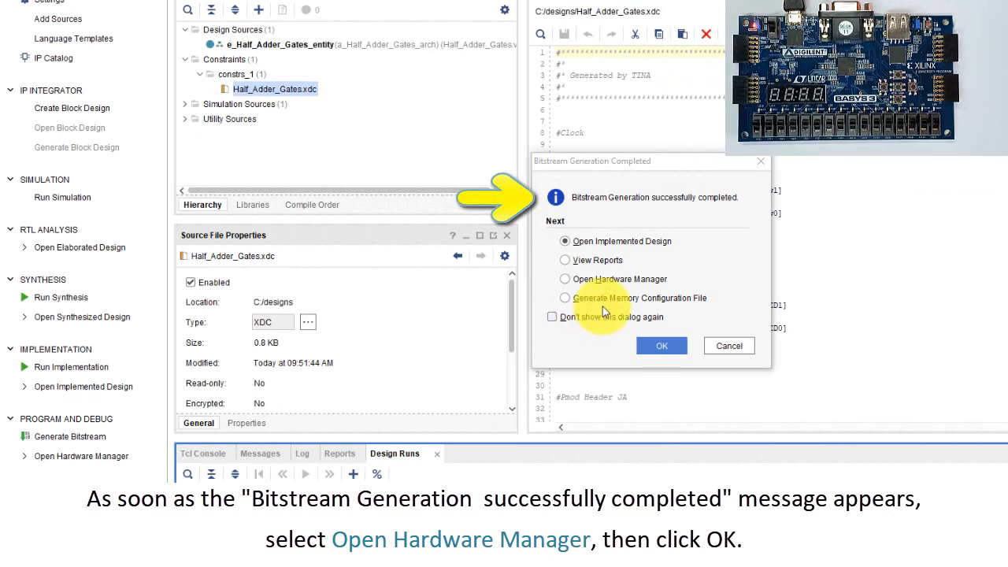
click(625, 279)
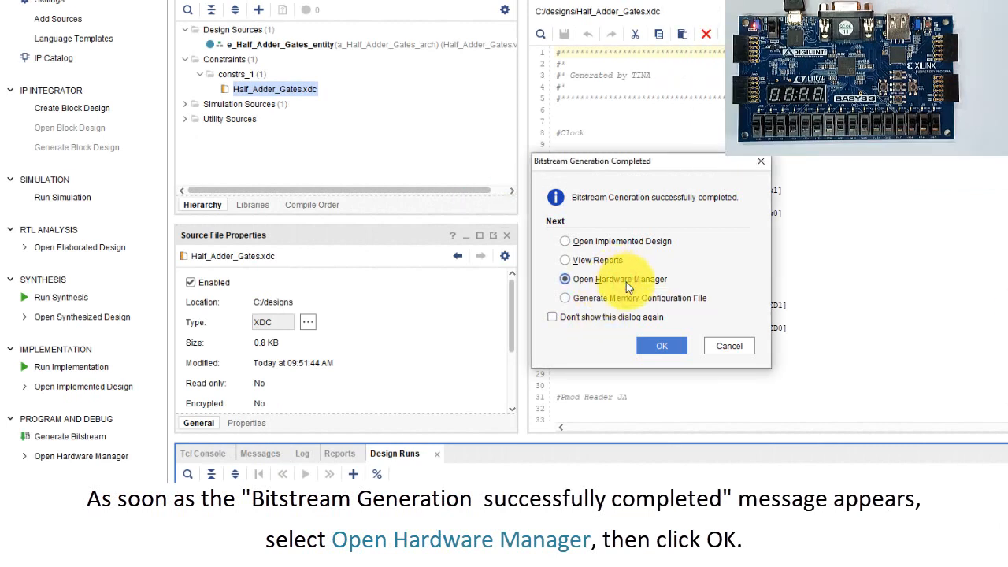
click(677, 349)
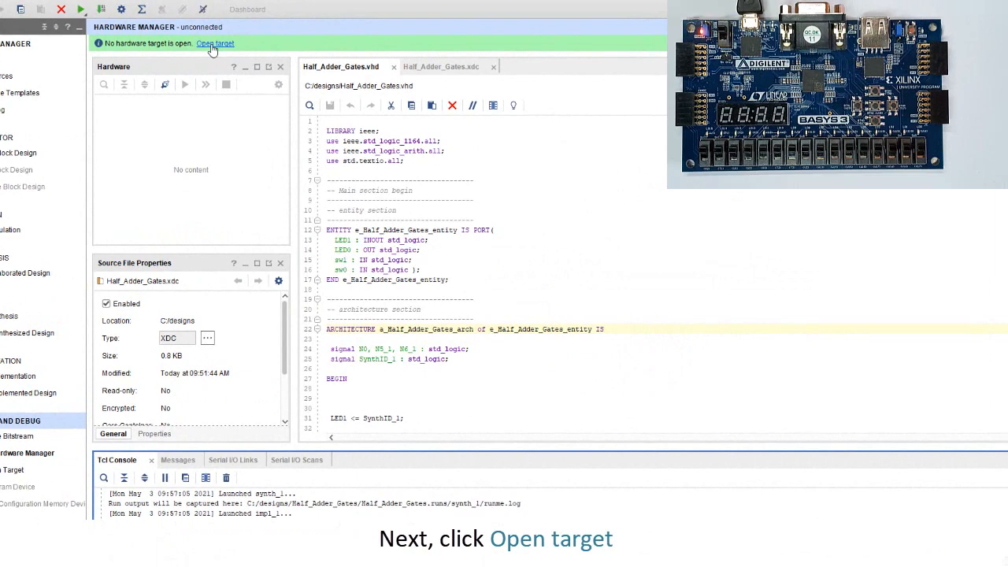
Auto-connect to the Basys 3 hardware target and program the xc7a35t_0 device with the e_Half_Adder_Gates_entity.bit bitstream
click(214, 44)
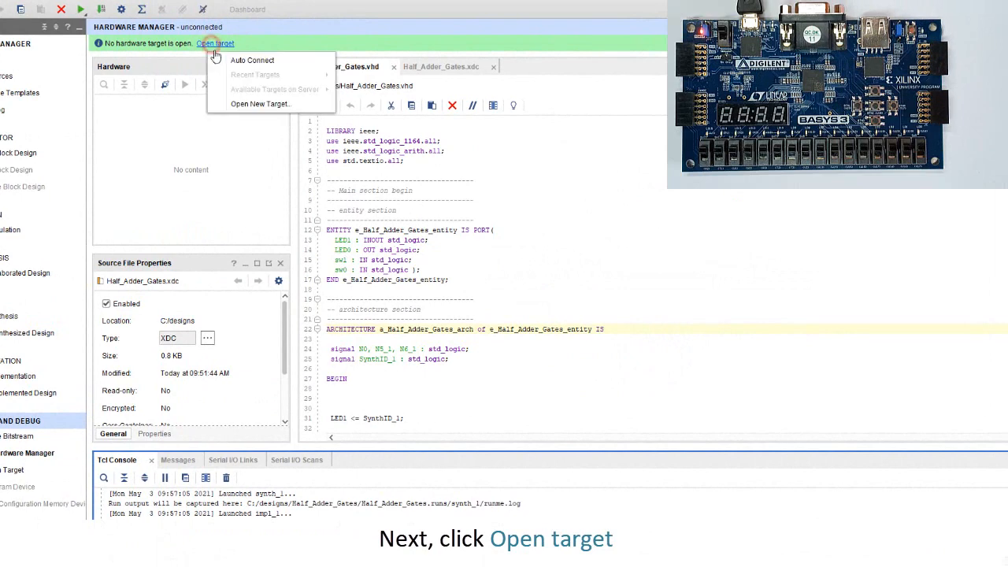
click(236, 61)
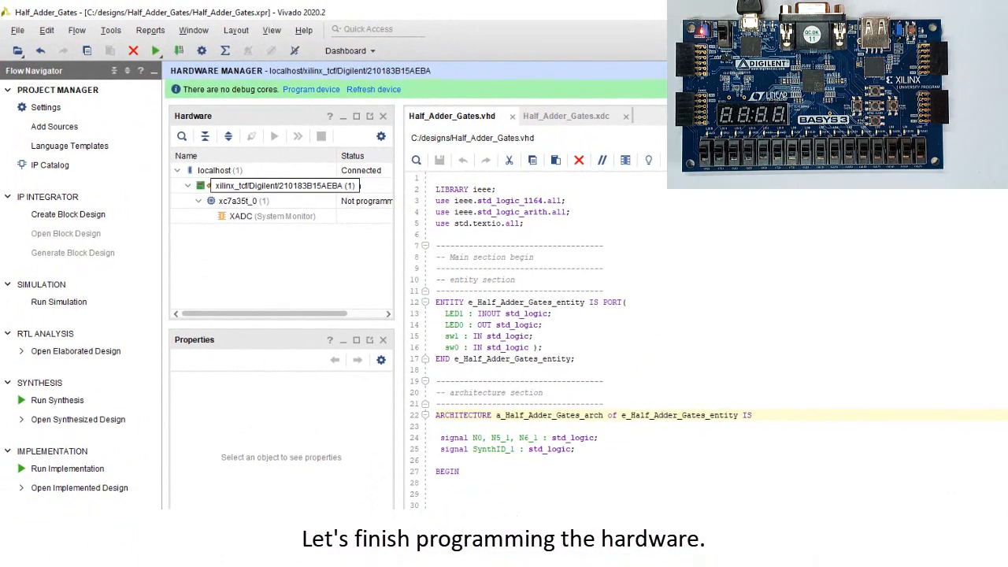
click(237, 201)
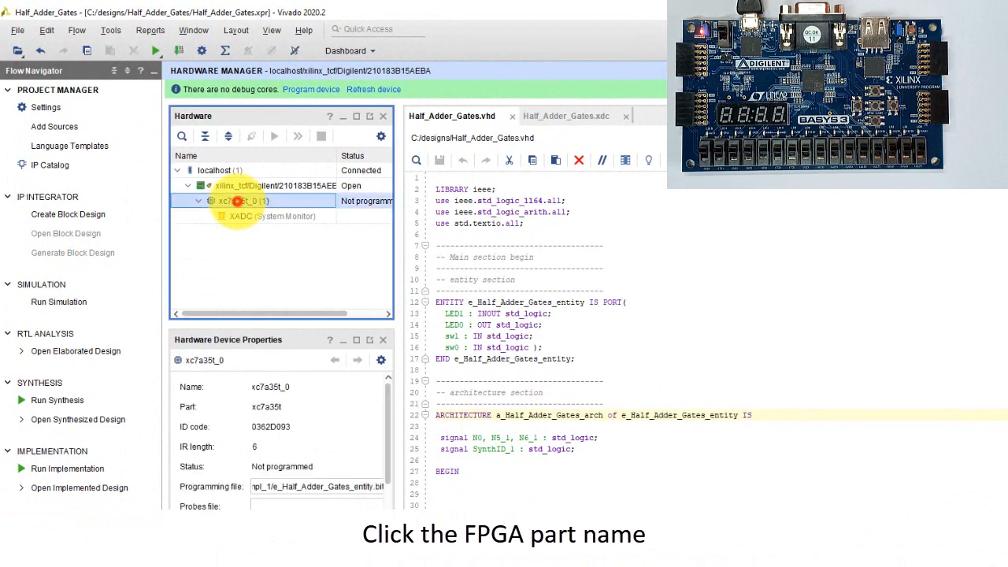
right_click(237, 200)
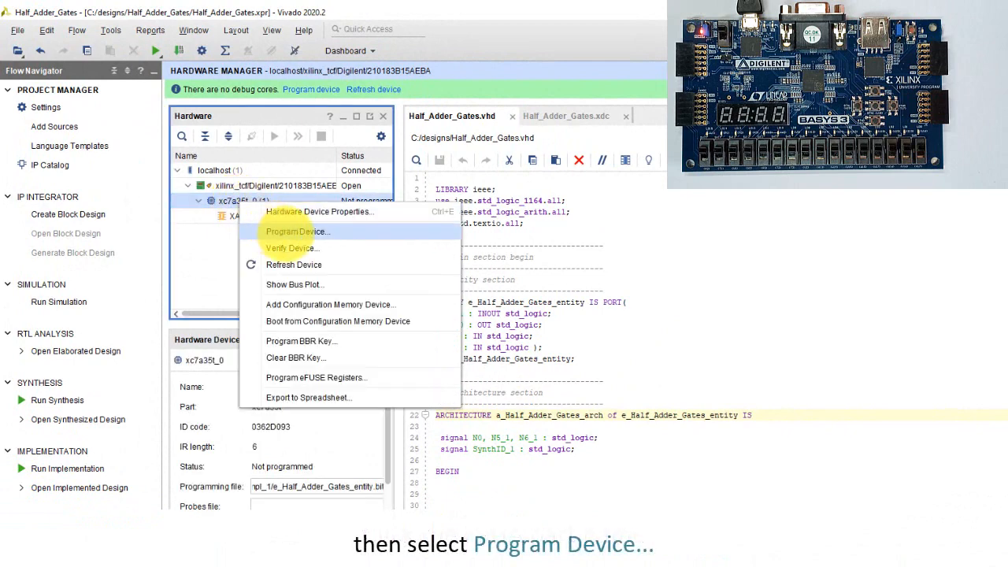
click(285, 231)
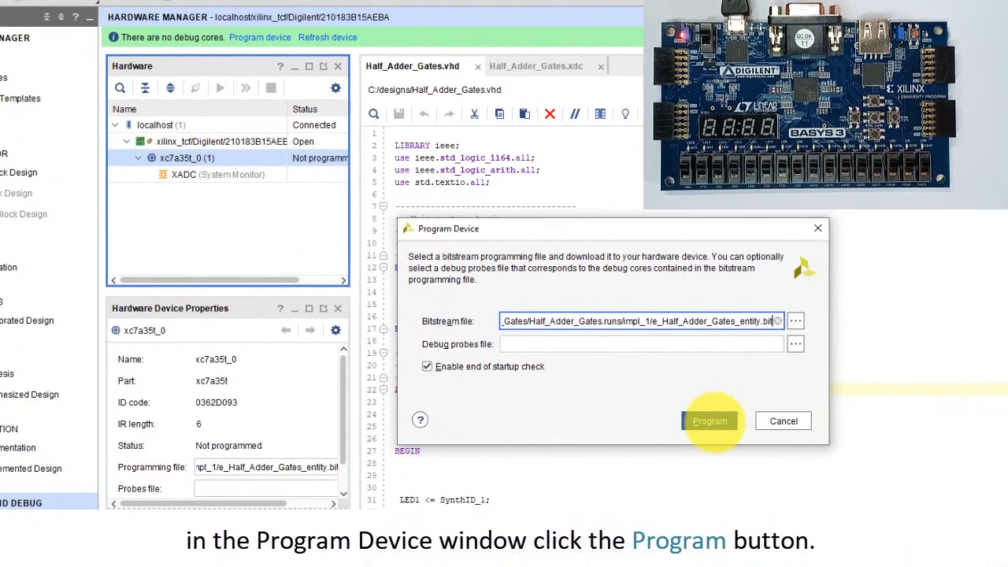
click(709, 420)
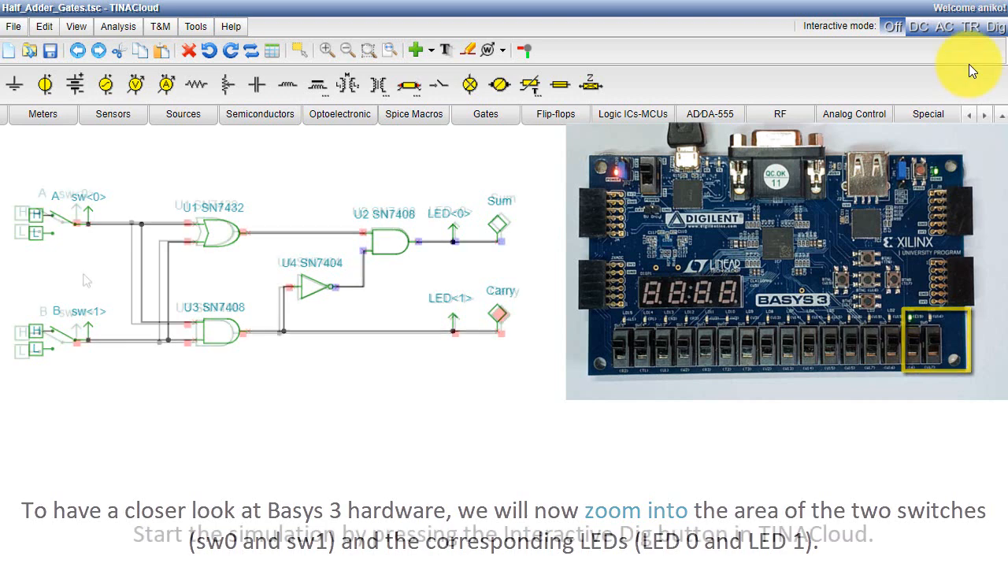
Switch to TINACloud, start the interactive digital simulation of the half adder, and set switches A and B low
click(991, 29)
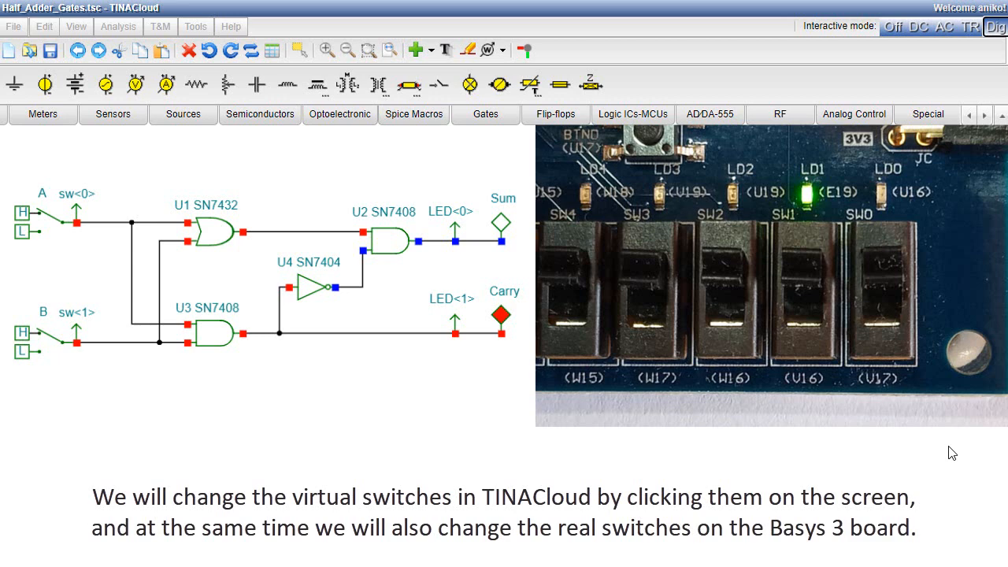
click(64, 228)
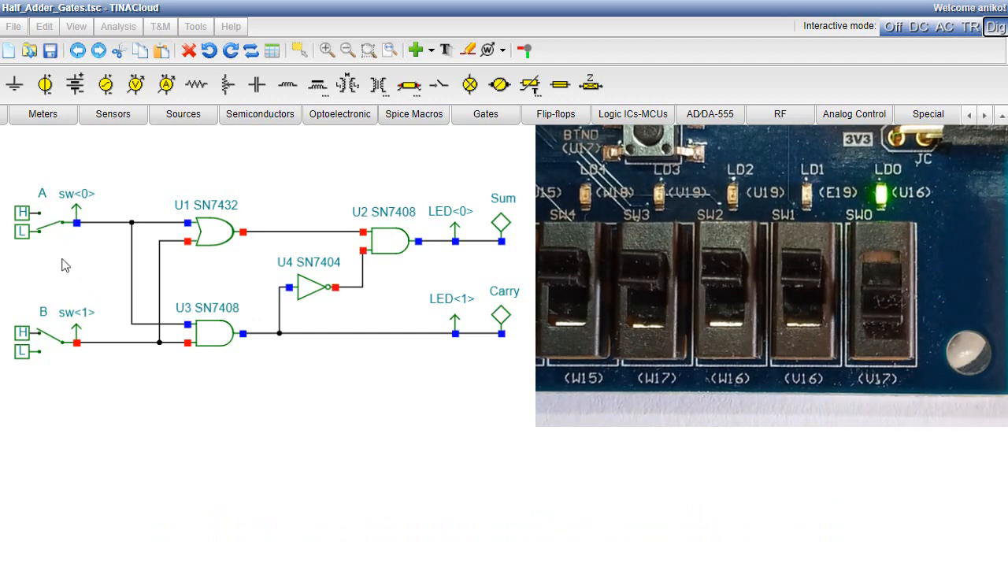
click(63, 346)
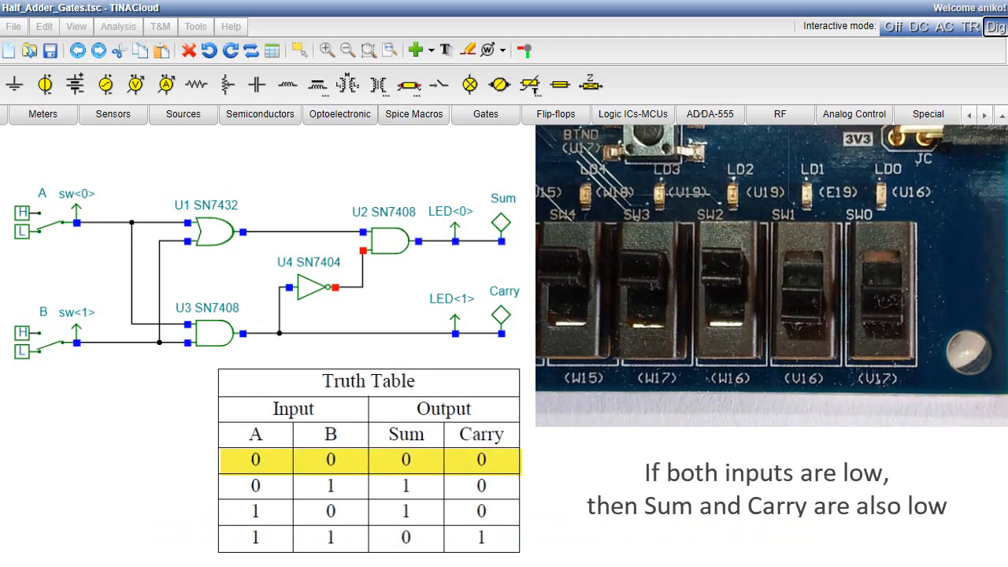
Test the half adder with one high input at a time, first only switch A high and after that only B high
click(62, 226)
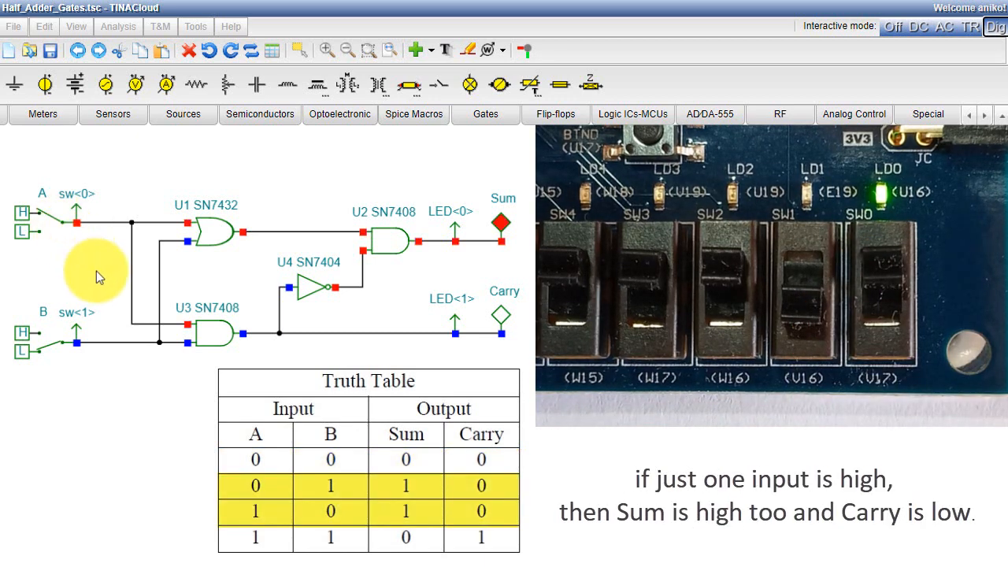
click(63, 227)
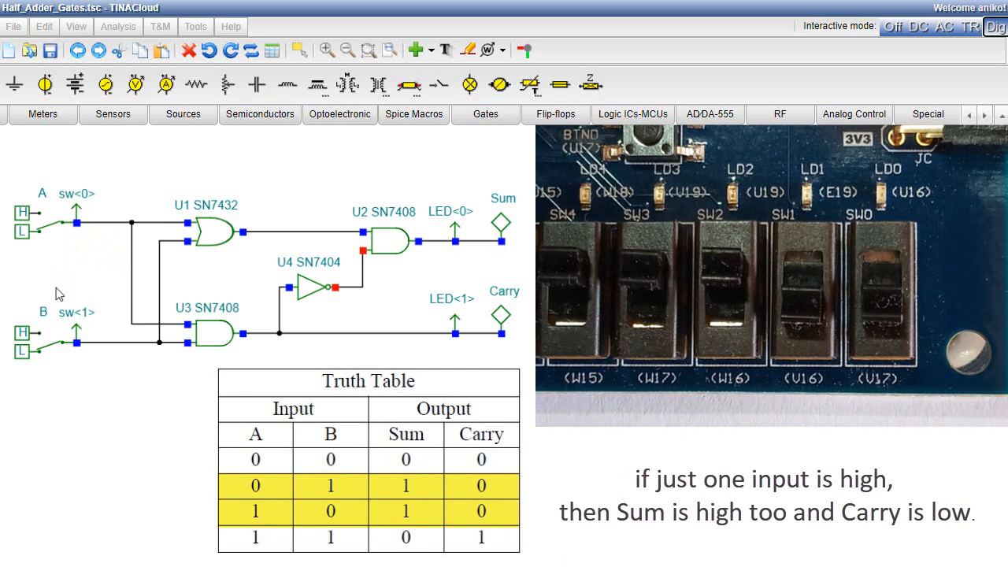
click(66, 350)
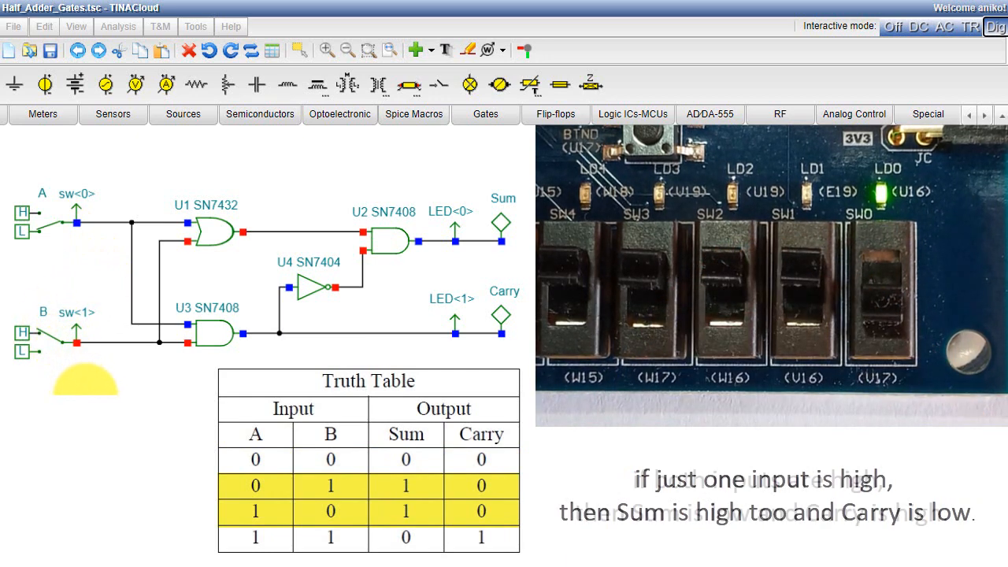
Set switch A high as well to test both inputs high, and turn off the interactive simulation
click(63, 230)
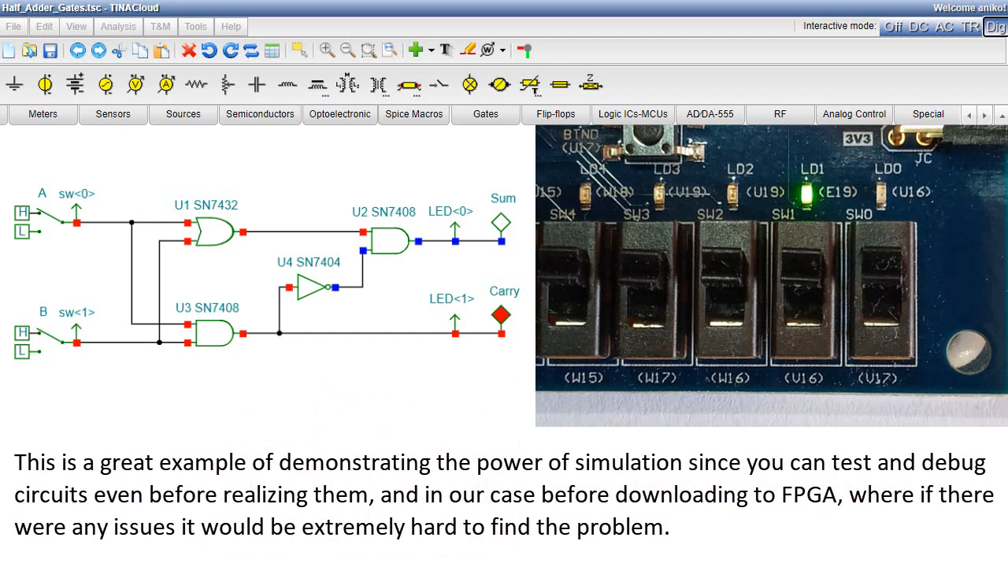
click(894, 33)
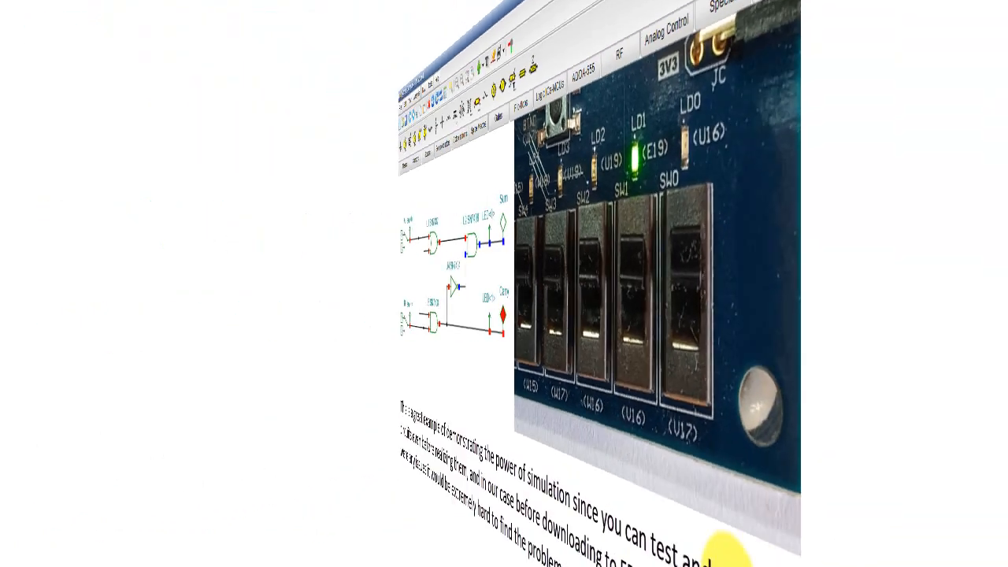